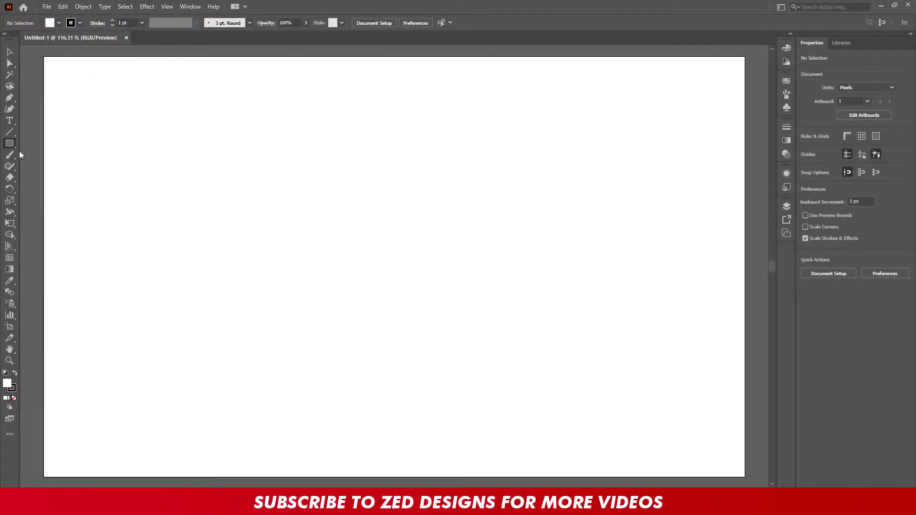
- Create a 1000 × 600 px rectangle
{"action": "left_click", "coordinate": [202, 218]}
{"action": "type", "text": "1000"}
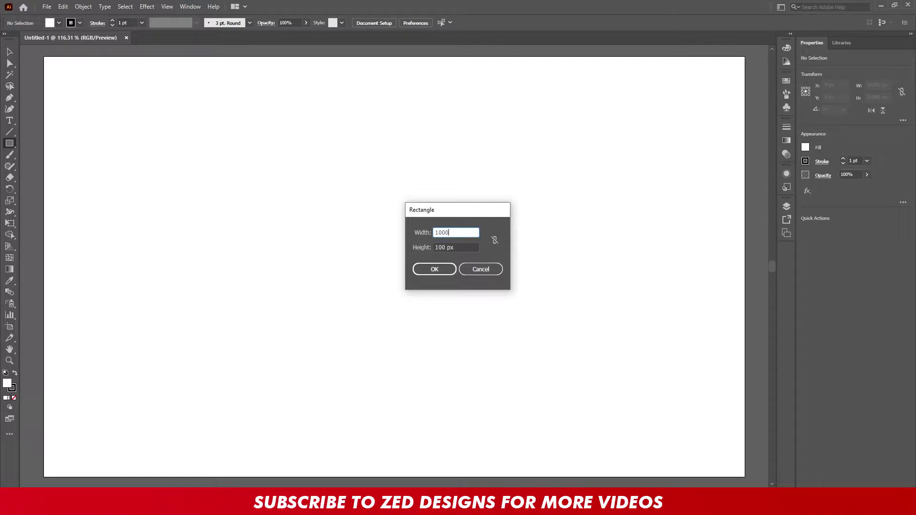
{"action": "key", "text": "Tab"}
{"action": "type", "text": "6"}
{"action": "key", "text": "Return"}
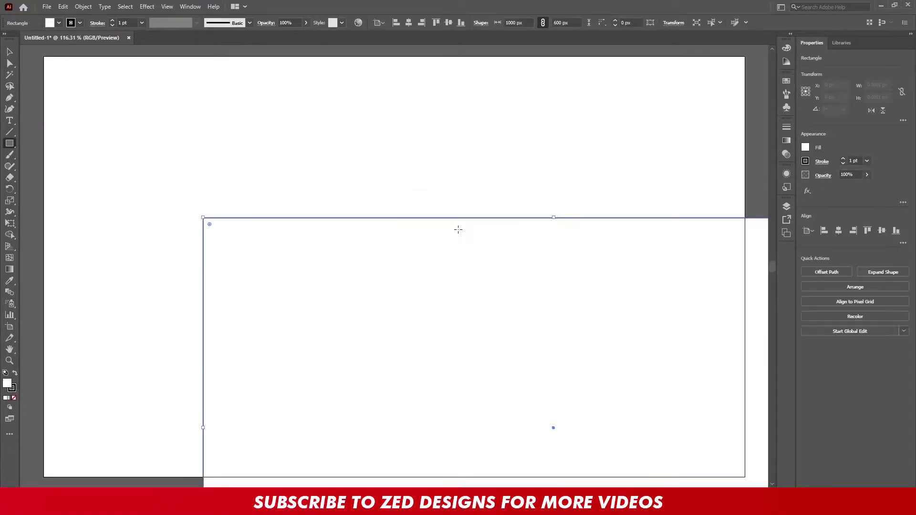
- Remove the rectangle's stroke, centre it on the artboard, and fill it with a radial gradient
{"action": "left_click", "coordinate": [806, 162]}
{"action": "left_click", "coordinate": [702, 195]}
{"action": "left_click", "coordinate": [409, 22]}
{"action": "left_click", "coordinate": [449, 23]}
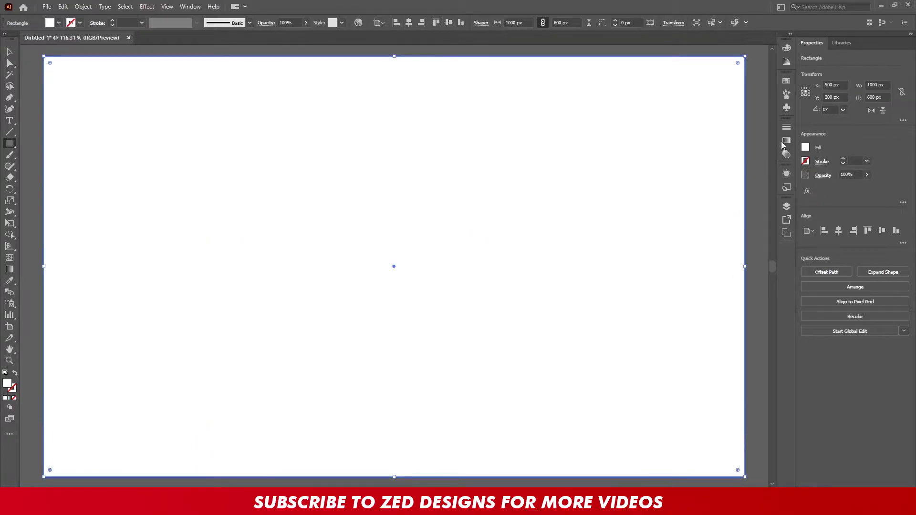
{"action": "left_click", "coordinate": [785, 142]}
{"action": "left_click", "coordinate": [725, 138]}
{"action": "left_click", "coordinate": [758, 212]}
- Make the gradient's left (centre) stop red
{"action": "double_click", "coordinate": [674, 212]}
{"action": "left_click", "coordinate": [635, 263]}
{"action": "left_click", "coordinate": [662, 242]}
{"action": "key", "text": "Escape"}
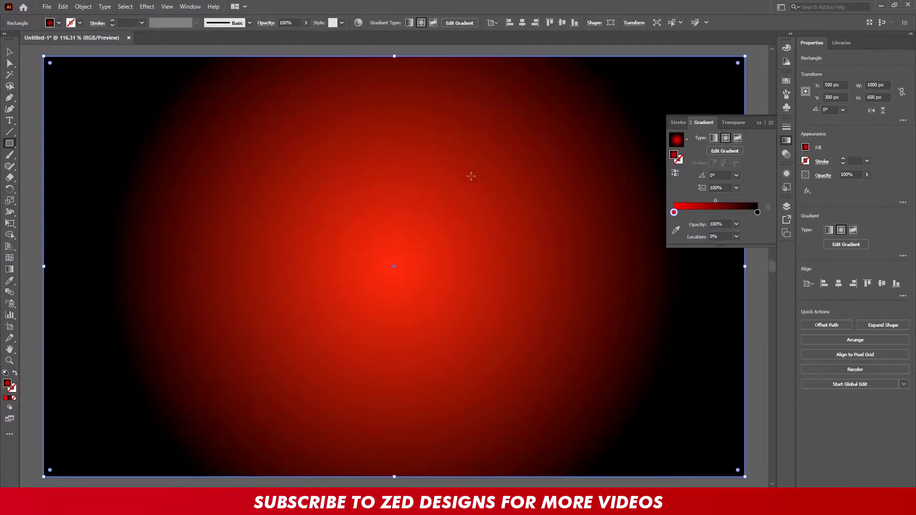
{"action": "key", "text": "ctrl+1"}
- Reshape the radial gradient into a flatter, wider ellipse so the red glow spreads across the rectangle
{"action": "key", "text": "g"}
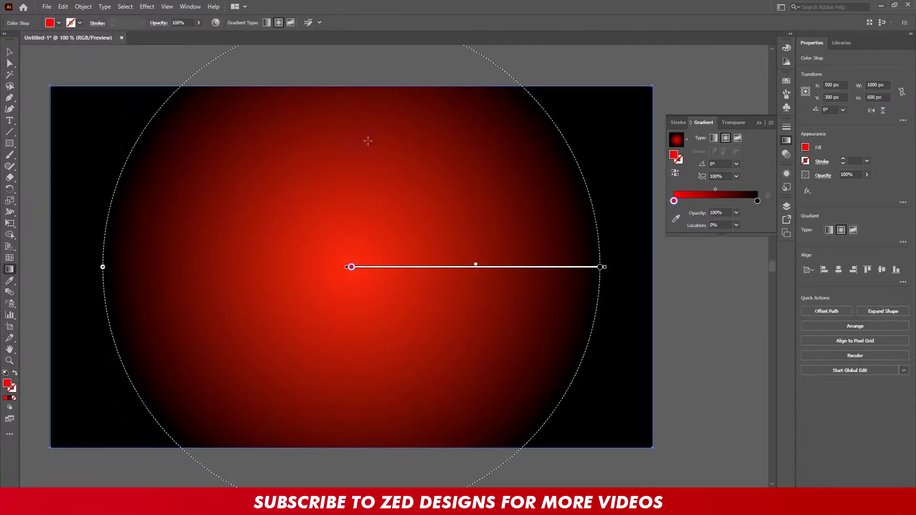
{"action": "key", "text": "ctrl+minus"}
{"action": "left_click_drag", "start_coordinate": [362, 123], "coordinate": [364, 171]}
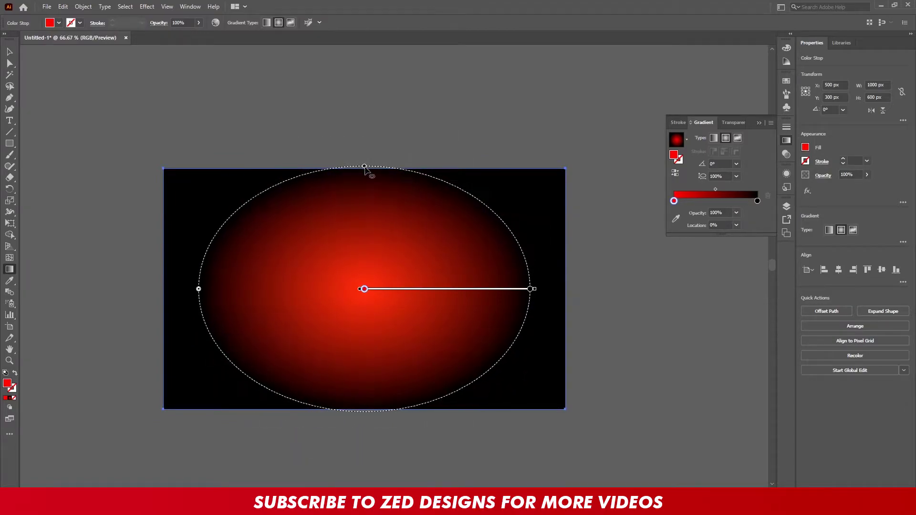
{"action": "mouse_move", "coordinate": [533, 289]}
{"action": "left_mouse_down"}
{"action": "mouse_move", "coordinate": [616, 290]}
{"action": "mouse_move", "coordinate": [598, 289]}
{"action": "left_mouse_up"}
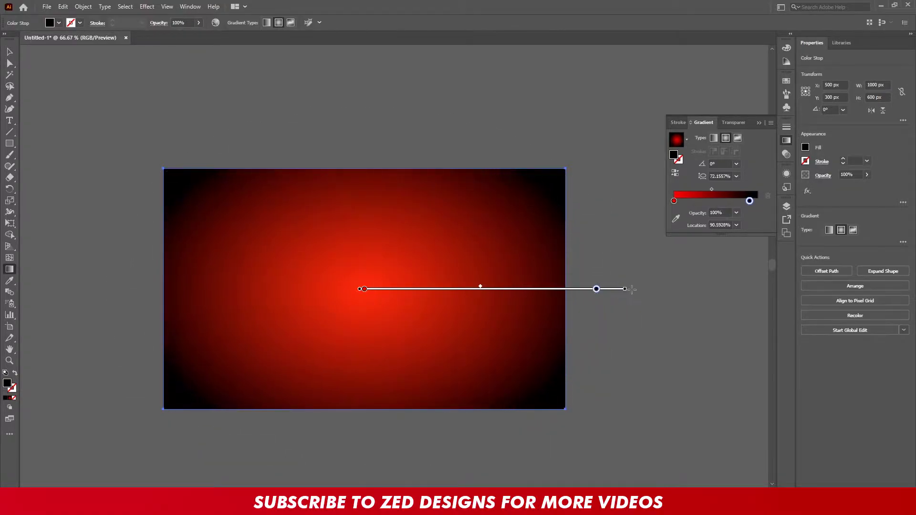
{"action": "scroll", "coordinate": [446, 198], "scroll_direction": "up", "scroll_amount": 2}
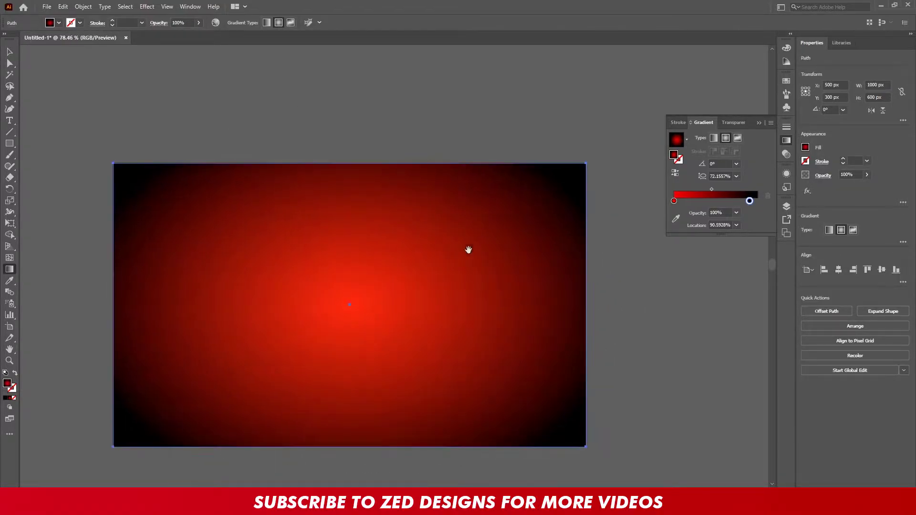
{"action": "scroll", "coordinate": [450, 249], "scroll_direction": "up", "scroll_amount": 2}
{"action": "key", "text": "v"}
{"action": "left_click", "coordinate": [786, 140]}
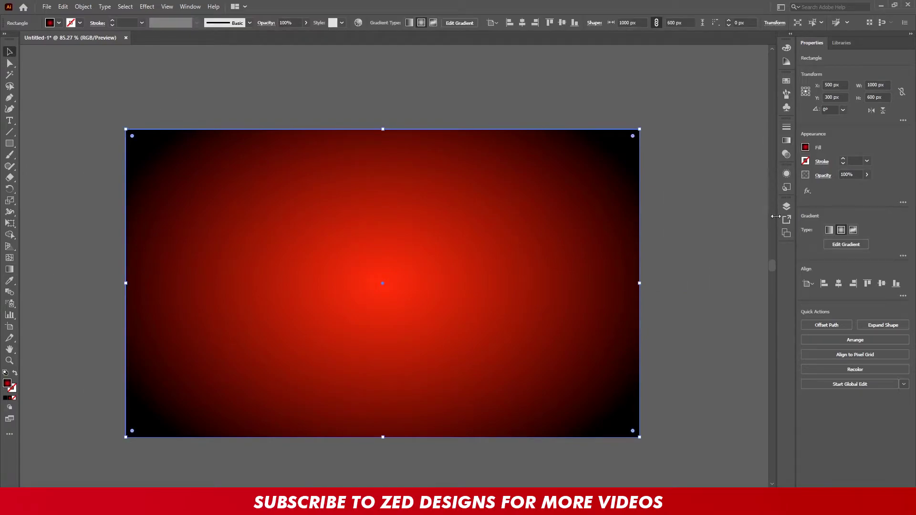
{"action": "left_click", "coordinate": [786, 206]}
- On a new layer, type 'EAGLE', scale it up and centre it on the artboard
{"action": "left_click", "coordinate": [748, 292]}
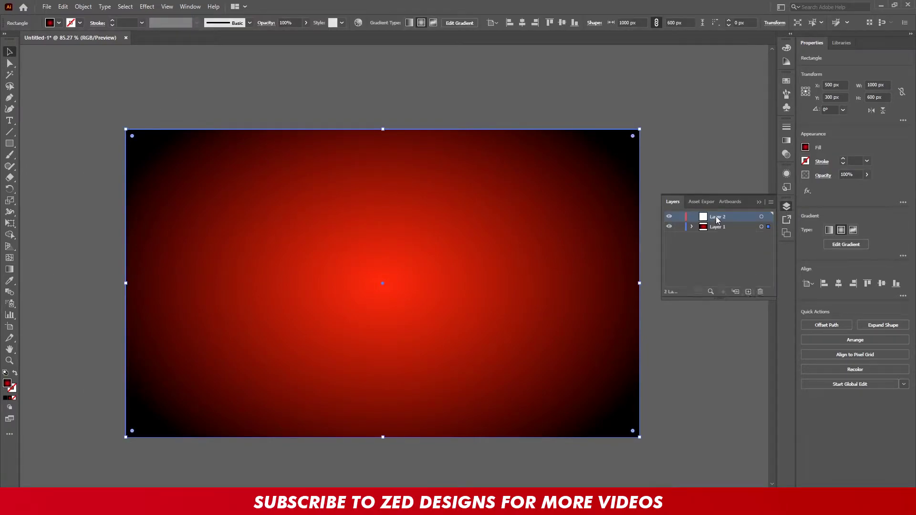
{"action": "key", "text": "t"}
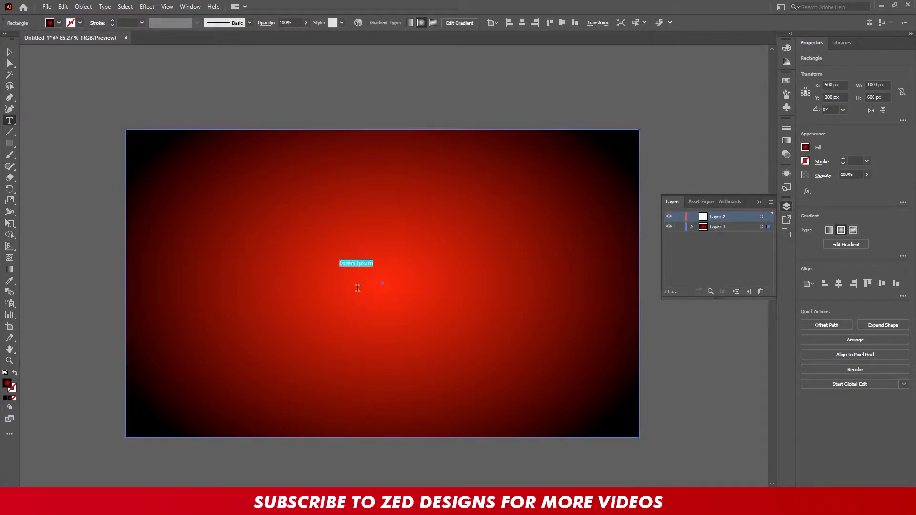
{"action": "type", "text": "EAGLE"}
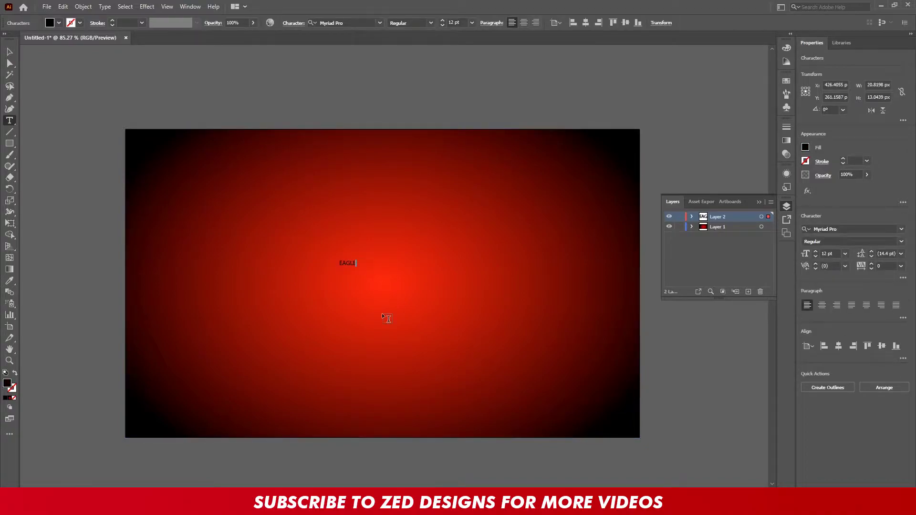
{"action": "key", "text": "Escape"}
{"action": "left_click_drag", "start_coordinate": [365, 255], "coordinate": [557, 188]}
{"action": "left_click", "coordinate": [605, 22]}
{"action": "left_click", "coordinate": [646, 23]}
{"action": "left_click", "coordinate": [417, 364]}
- Set EAGLE's font to Long Shot, recentre and double its size, and remove its fill
{"action": "left_click", "coordinate": [336, 23]}
{"action": "key", "text": "BackSpace"}
{"action": "type", "text": "LONG"}
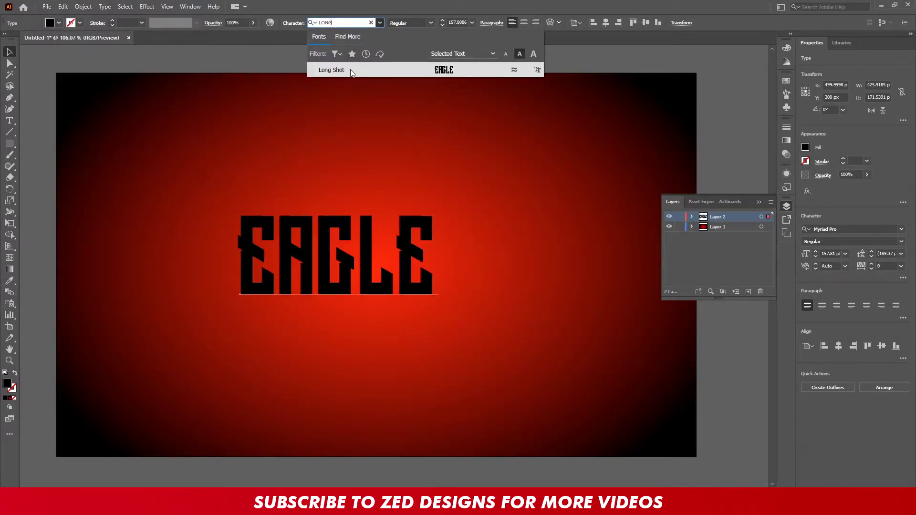
{"action": "left_click", "coordinate": [347, 70]}
{"action": "left_click", "coordinate": [606, 23]}
{"action": "left_click", "coordinate": [647, 24]}
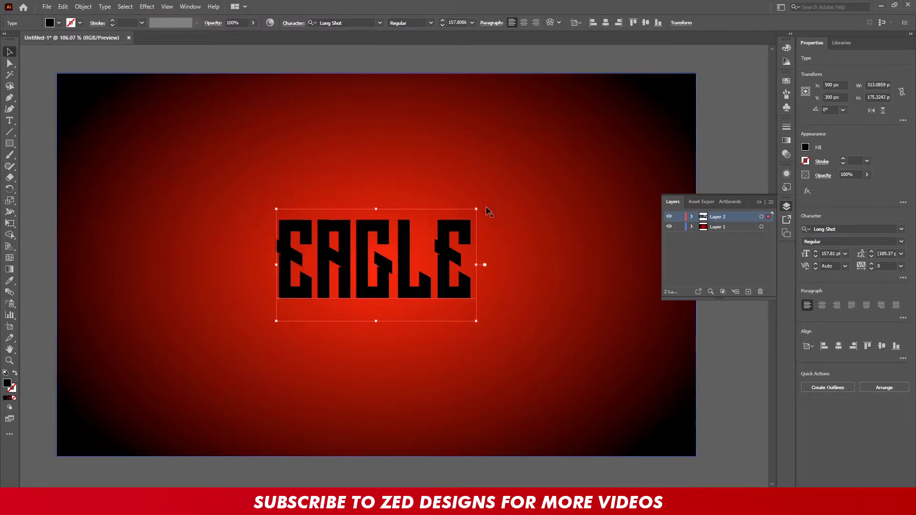
{"action": "left_click_drag", "start_coordinate": [477, 208], "coordinate": [568, 157]}
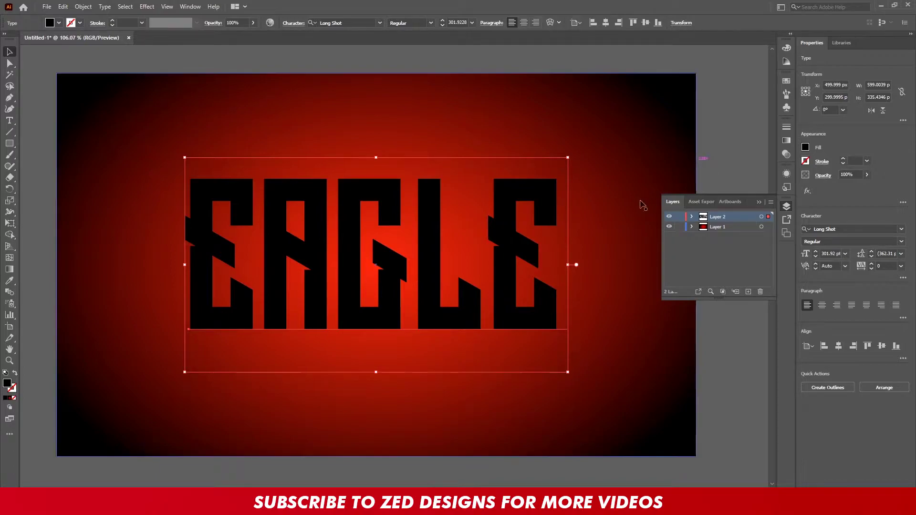
{"action": "key", "text": "slash"}
{"action": "left_click", "coordinate": [788, 173]}
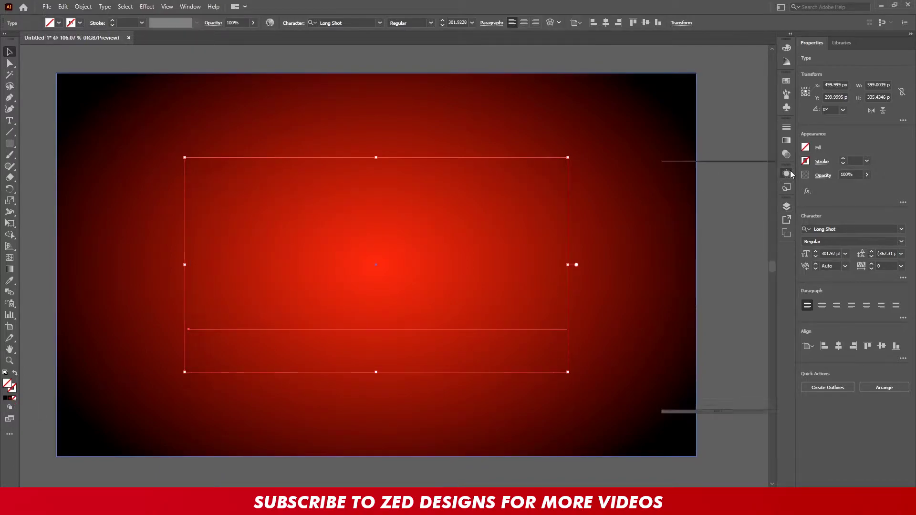
- Add a new white fill to the EAGLE text
{"action": "left_click", "coordinate": [682, 405]}
{"action": "left_click", "coordinate": [721, 220]}
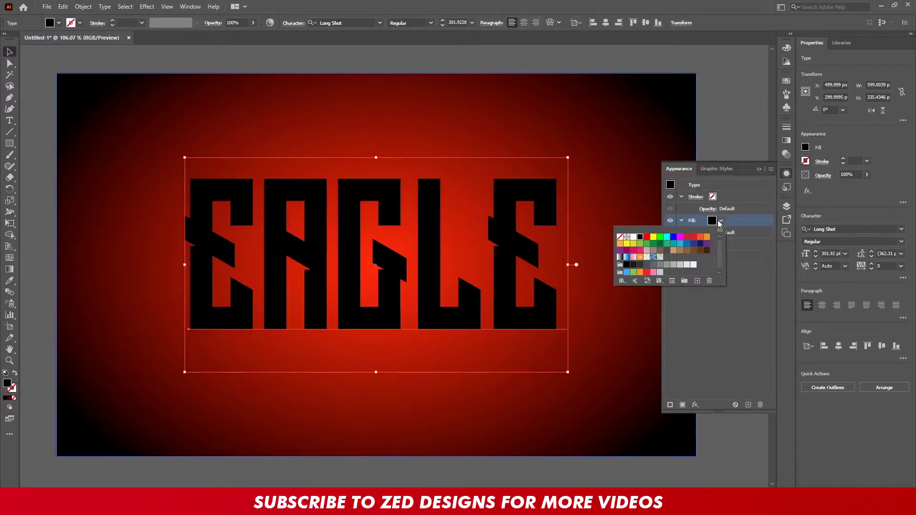
{"action": "left_click", "coordinate": [634, 237]}
{"action": "left_click", "coordinate": [738, 281]}
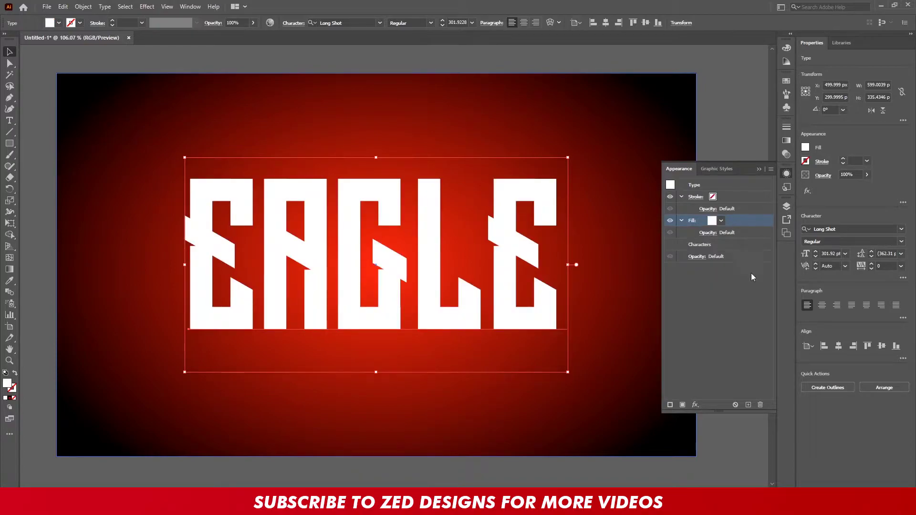
{"action": "left_click", "coordinate": [720, 221]}
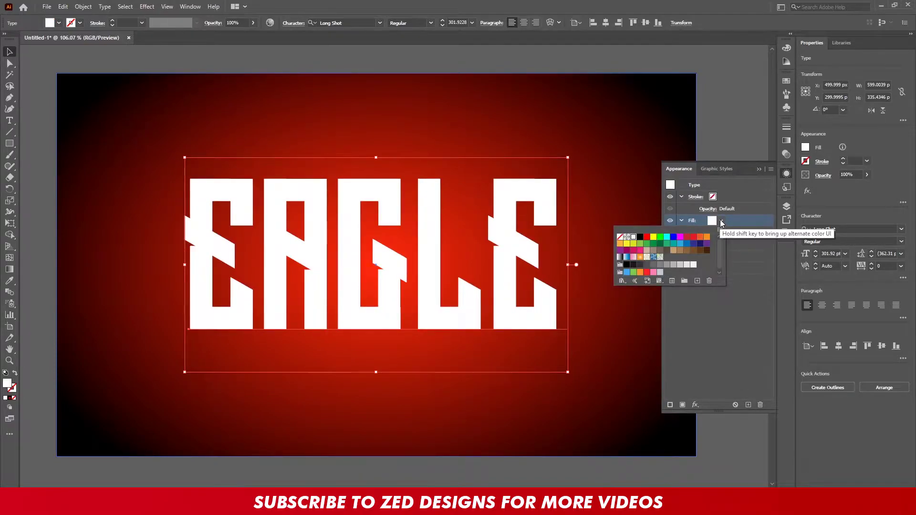
{"action": "left_click", "coordinate": [721, 220]}
- Apply the white-to-black gradient to the fill and recolour both end stops grey
{"action": "left_click", "coordinate": [786, 140]}
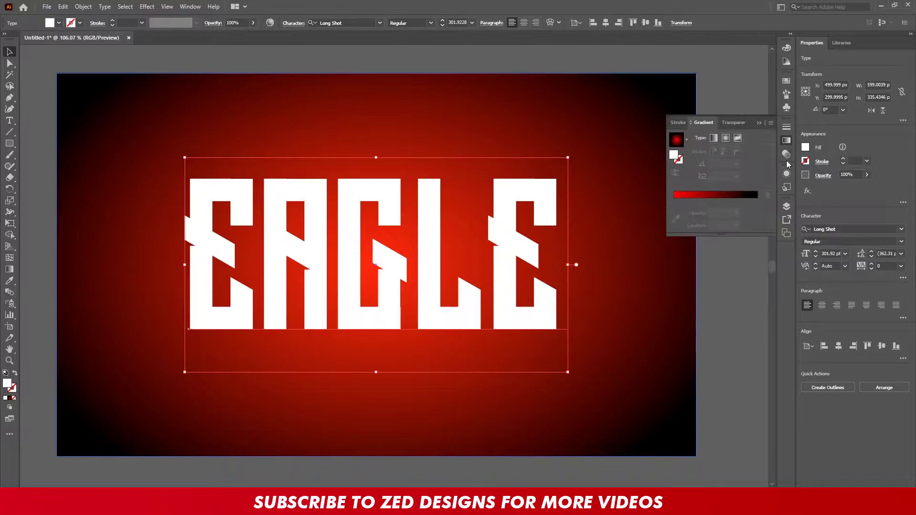
{"action": "left_click", "coordinate": [687, 139]}
{"action": "left_click", "coordinate": [614, 159]}
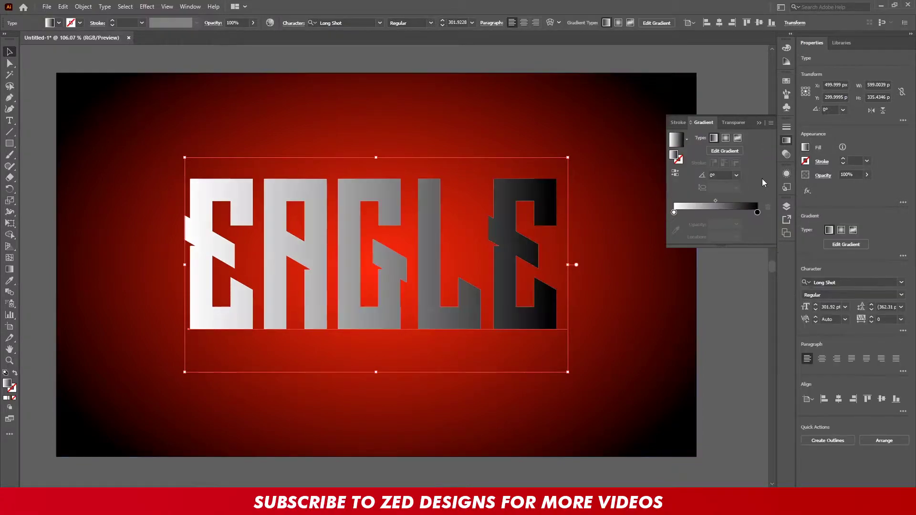
{"action": "left_click", "coordinate": [757, 213]}
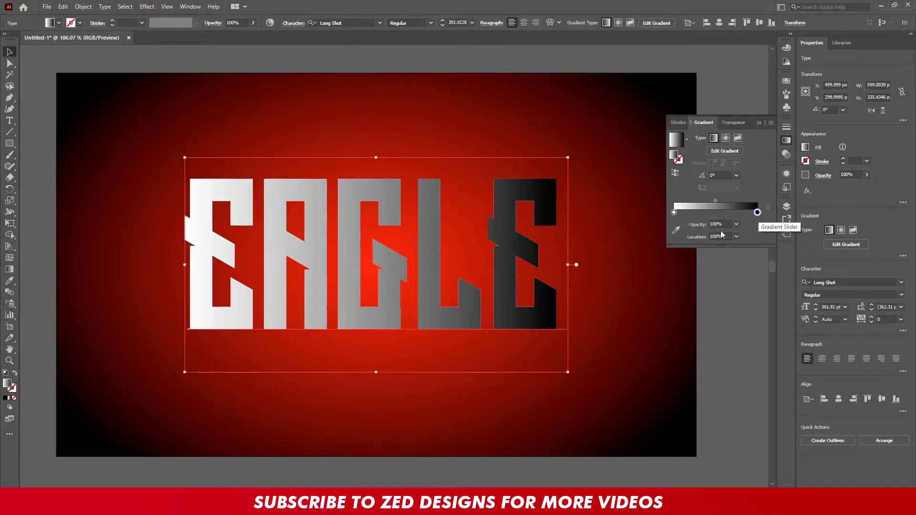
{"action": "double_click", "coordinate": [757, 213]}
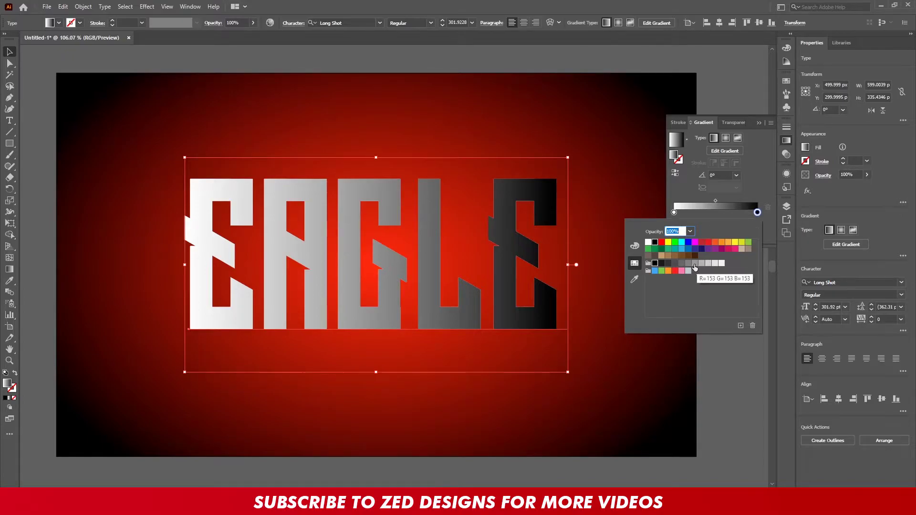
{"action": "left_click", "coordinate": [694, 264]}
{"action": "left_click", "coordinate": [673, 212]}
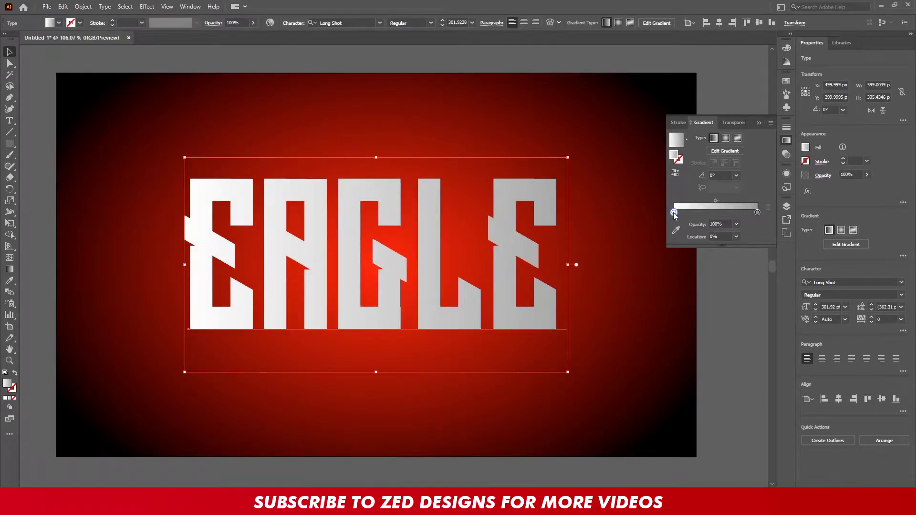
{"action": "double_click", "coordinate": [674, 212]}
{"action": "left_click", "coordinate": [697, 265]}
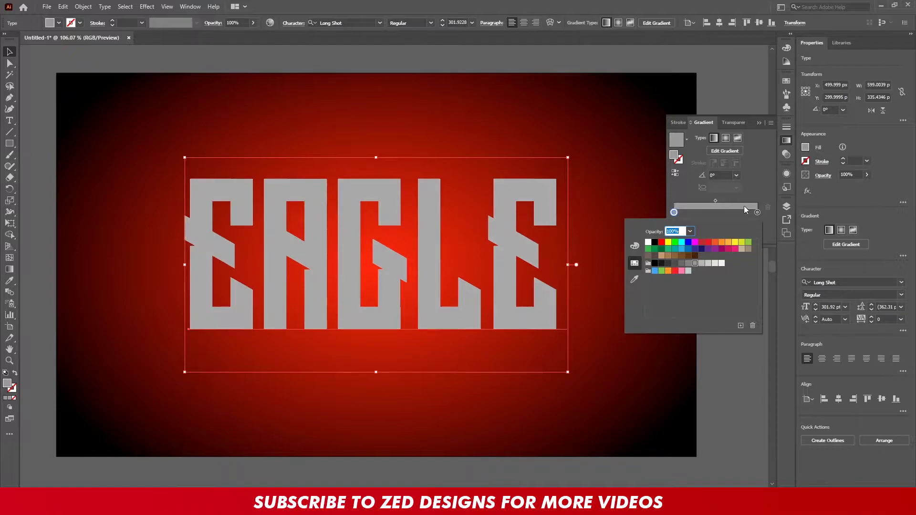
- Add two gradient stops, move the end stops inward, and set the left stop's opacity to 0%
{"action": "left_click_drag", "start_coordinate": [758, 213], "coordinate": [731, 213]}
{"action": "left_click", "coordinate": [702, 212]}
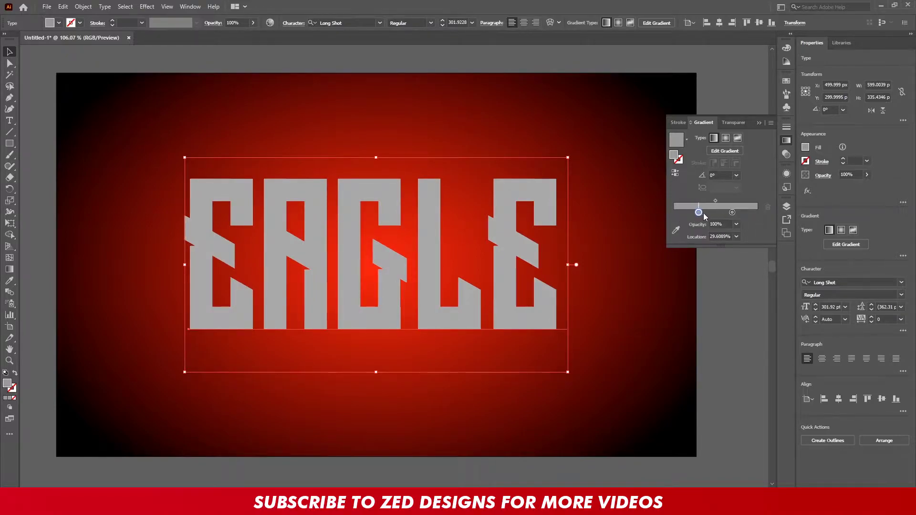
{"action": "left_click", "coordinate": [757, 212]}
{"action": "left_click_drag", "start_coordinate": [673, 212], "coordinate": [679, 213]}
{"action": "left_click", "coordinate": [736, 225]}
{"action": "left_click", "coordinate": [678, 213]}
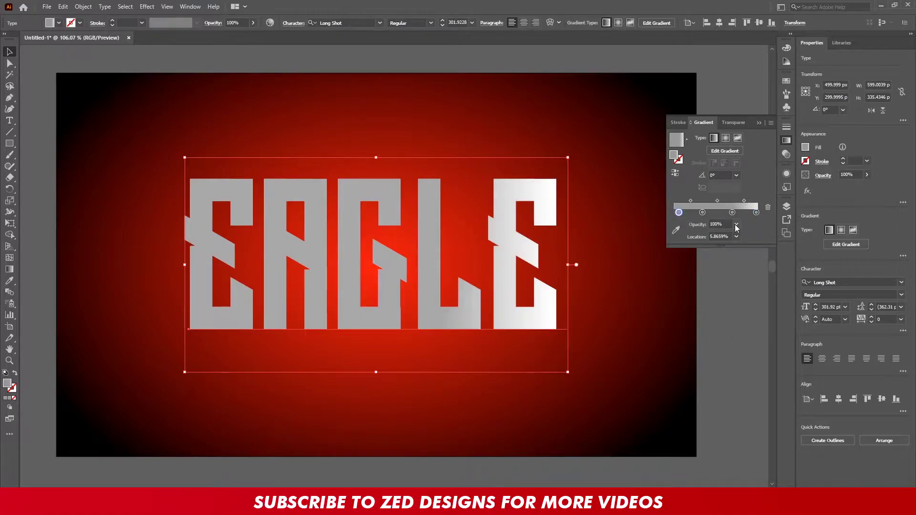
{"action": "left_click", "coordinate": [736, 225]}
{"action": "left_click", "coordinate": [743, 237]}
- Set the gradient angle to 90° and place the middle stop at 53%
{"action": "left_click", "coordinate": [736, 175]}
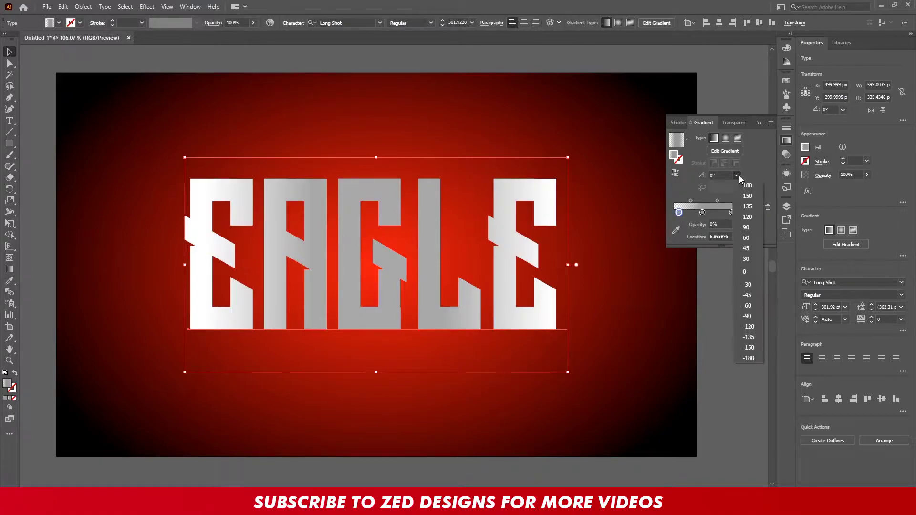
{"action": "left_click", "coordinate": [745, 227]}
{"action": "mouse_move", "coordinate": [732, 212]}
{"action": "left_mouse_down"}
{"action": "mouse_move", "coordinate": [712, 213]}
{"action": "mouse_move", "coordinate": [726, 212]}
{"action": "left_mouse_up"}
{"action": "left_click", "coordinate": [724, 237]}
{"action": "left_click", "coordinate": [736, 237]}
{"action": "left_click", "coordinate": [716, 212]}
{"action": "left_click", "coordinate": [714, 237]}
{"action": "double_click", "coordinate": [714, 236]}
{"action": "type", "text": "53"}
{"action": "key", "text": "Tab"}
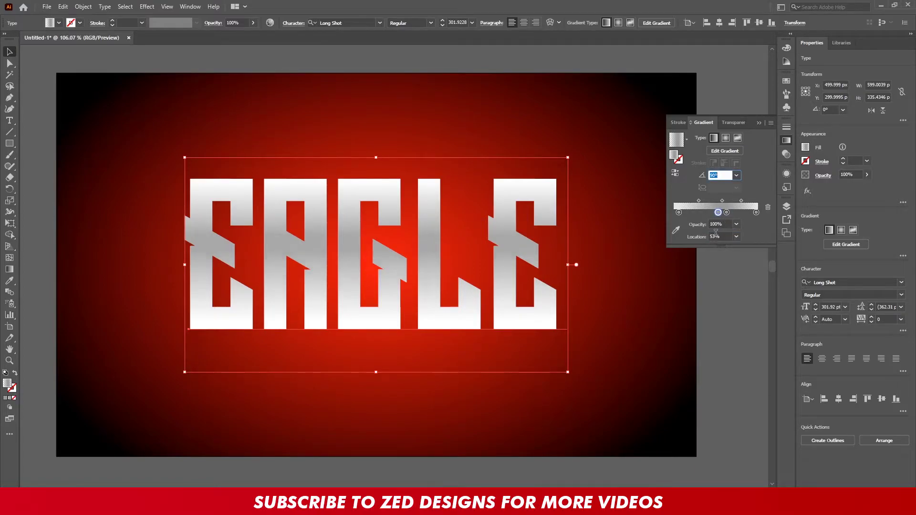
{"action": "left_click", "coordinate": [788, 174]}
{"action": "left_click", "coordinate": [696, 405]}
{"action": "mouse_move", "coordinate": [730, 222]}
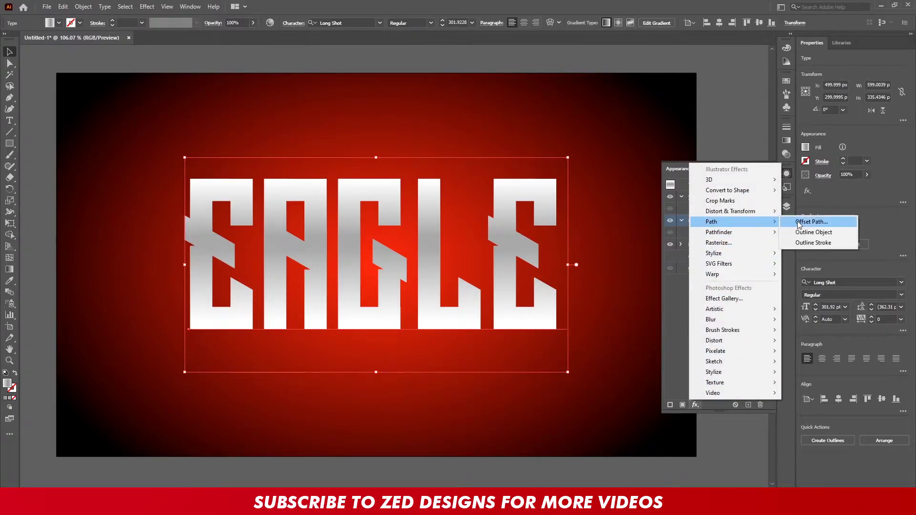
- Apply an Offset Path of -5 px to the gradient fill
{"action": "left_click", "coordinate": [798, 222]}
{"action": "type", "text": "-5"}
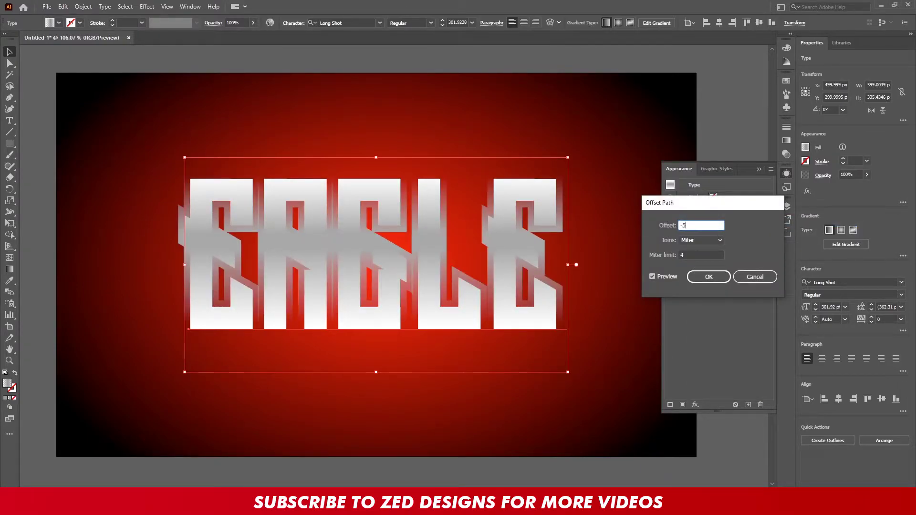
{"action": "key", "text": "Tab"}
{"action": "left_click", "coordinate": [709, 277]}
- Add a 5.5 px Gaussian Blur to the gradient fill
{"action": "left_click", "coordinate": [682, 220]}
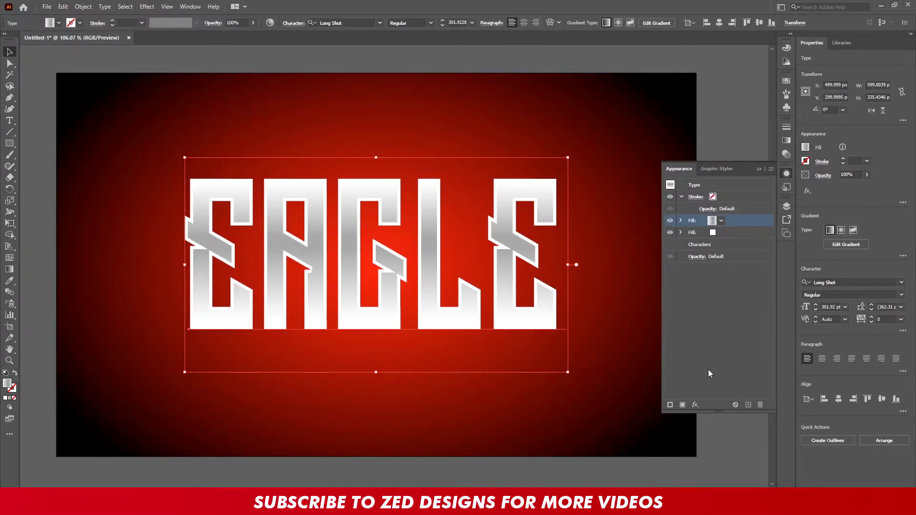
{"action": "left_click", "coordinate": [696, 405]}
{"action": "left_click", "coordinate": [801, 319]}
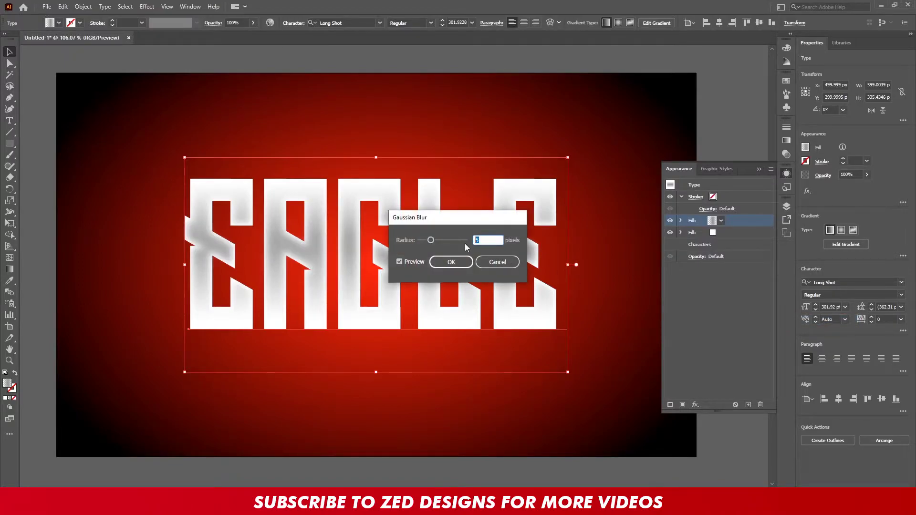
{"action": "type", "text": "5.5"}
{"action": "key", "text": "Tab"}
{"action": "left_click", "coordinate": [452, 263]}
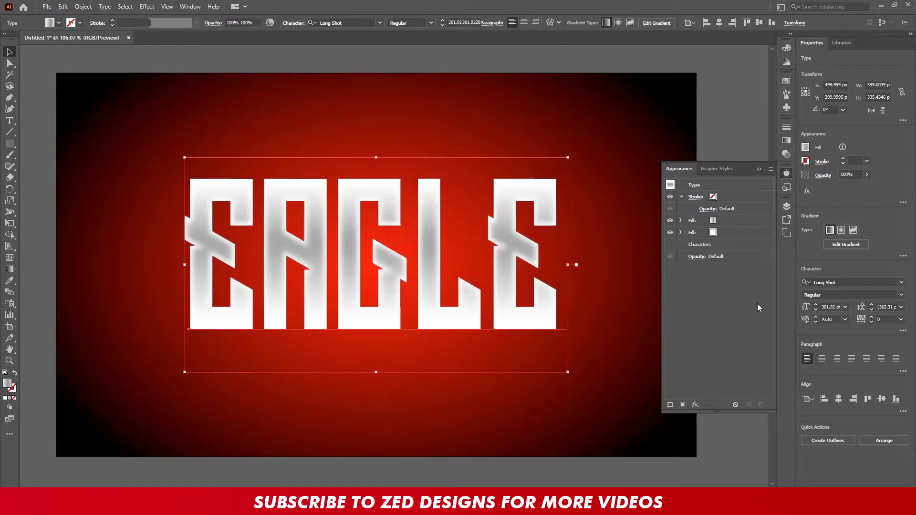
{"action": "left_click", "coordinate": [749, 221]}
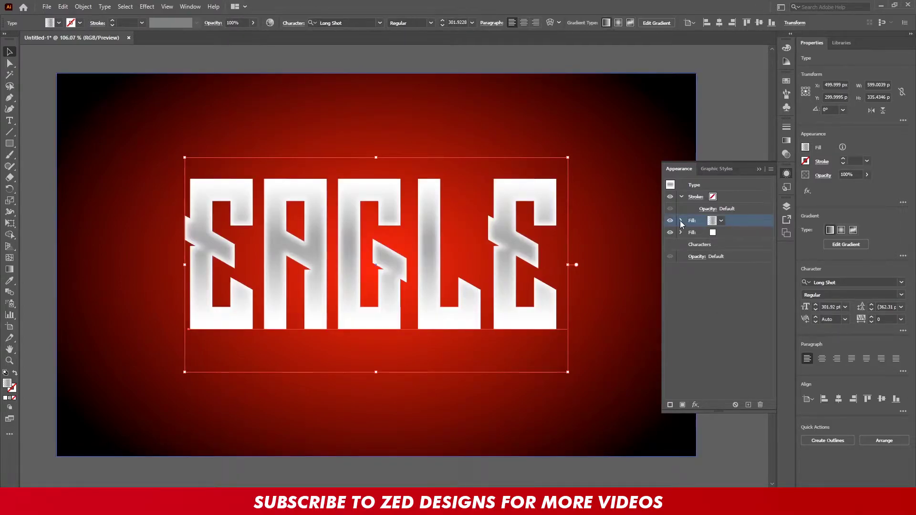
- Duplicate the white fill, make it black, and give it a 10 px Offset Path
{"action": "left_click", "coordinate": [726, 232]}
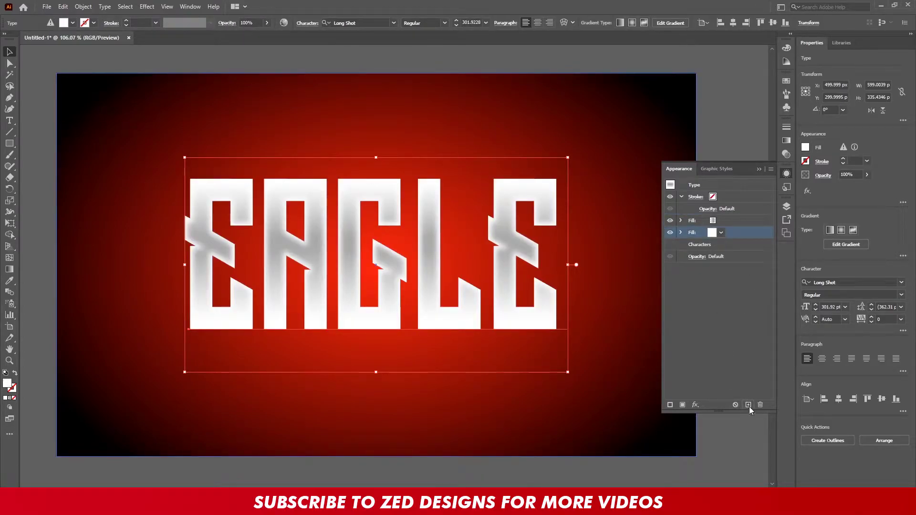
{"action": "left_click", "coordinate": [748, 405]}
{"action": "left_click", "coordinate": [719, 246]}
{"action": "left_click", "coordinate": [631, 260]}
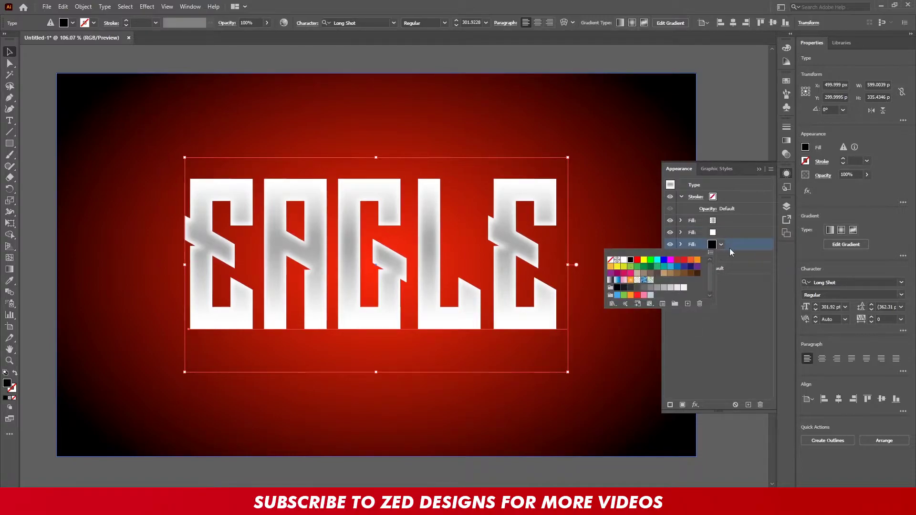
{"action": "left_click", "coordinate": [696, 405]}
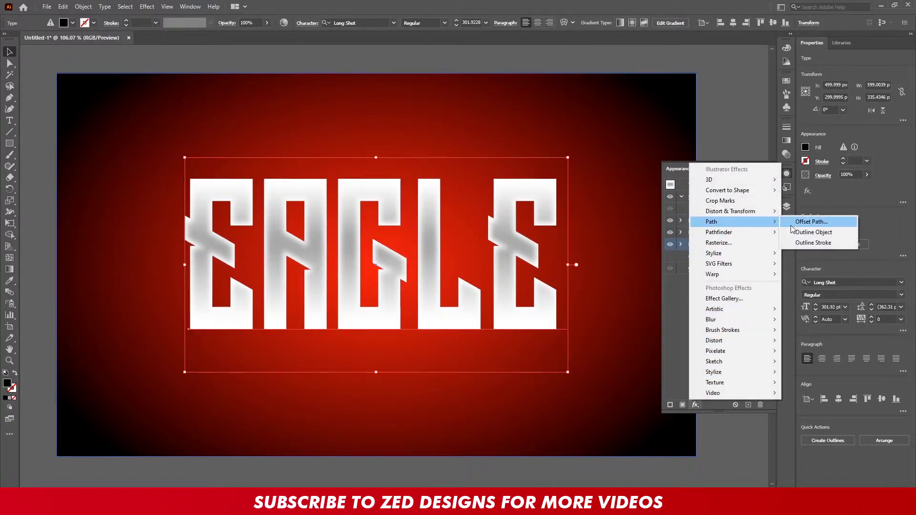
{"action": "mouse_move", "coordinate": [712, 221]}
{"action": "left_click", "coordinate": [801, 221]}
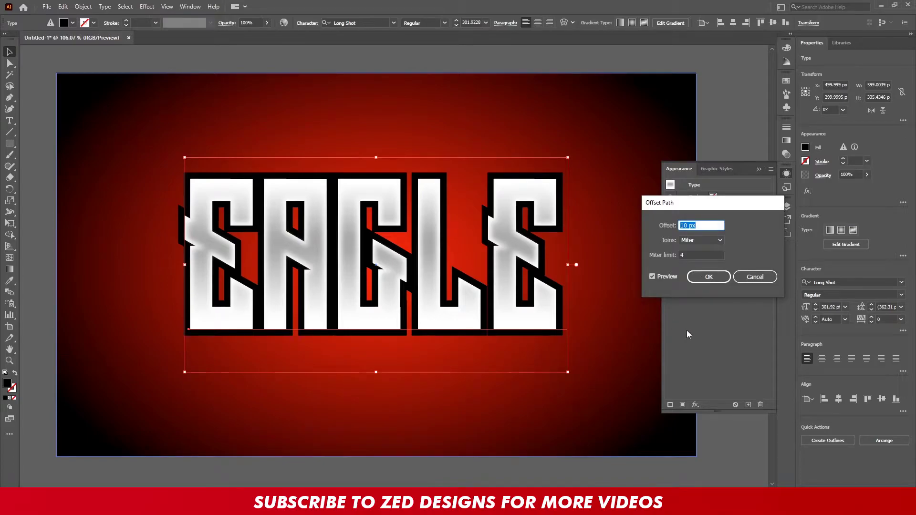
{"action": "left_click", "coordinate": [709, 277]}
- Add a Transform effect to the black fill with 102% vertical scale anchored at top
{"action": "left_click", "coordinate": [695, 405]}
{"action": "mouse_move", "coordinate": [730, 211]}
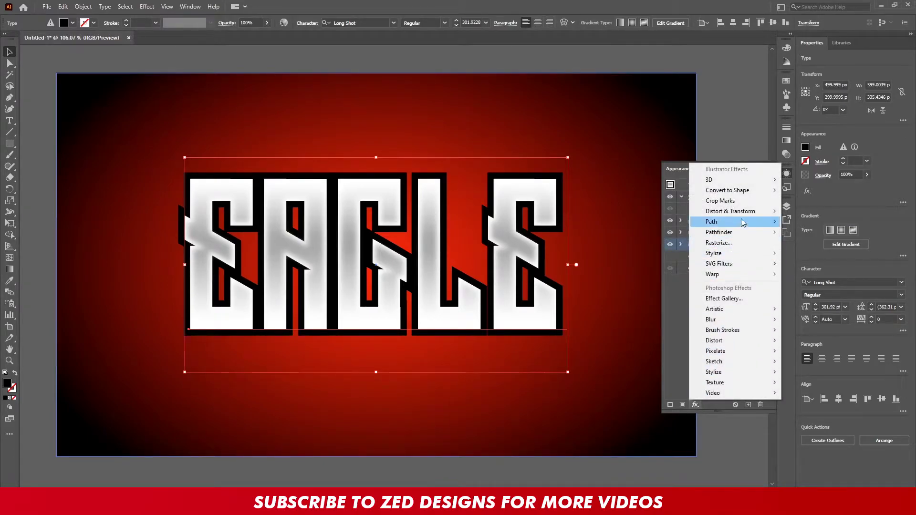
{"action": "left_click", "coordinate": [811, 243]}
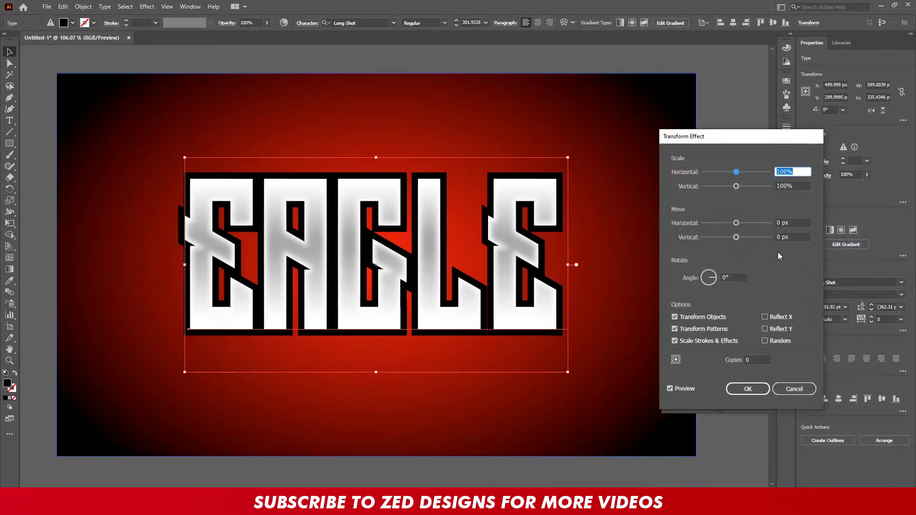
{"action": "key", "text": "Tab"}
{"action": "type", "text": "102"}
{"action": "key", "text": "Tab"}
{"action": "left_click", "coordinate": [675, 357]}
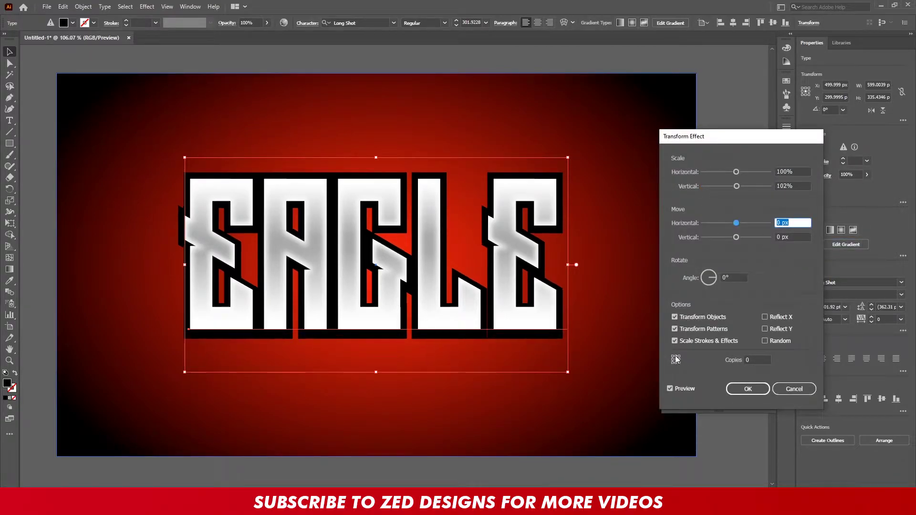
{"action": "left_click", "coordinate": [745, 390]}
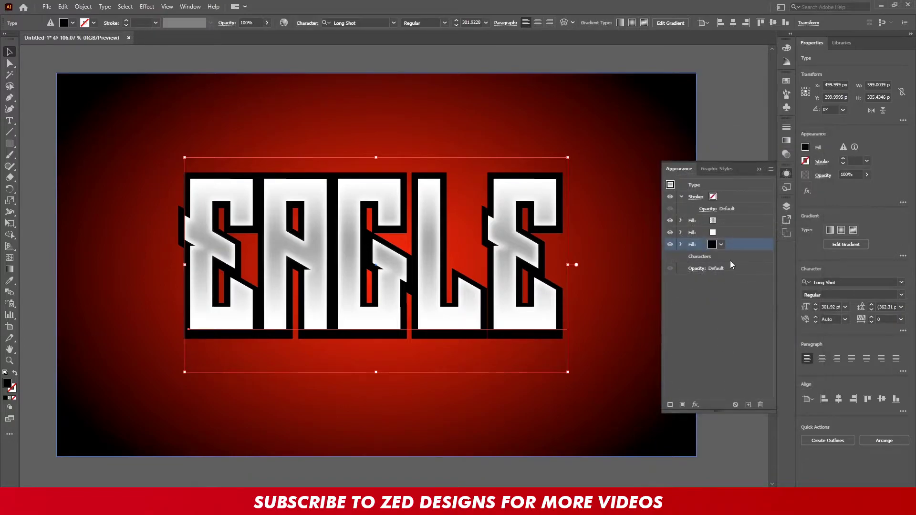
- Duplicate the black fill as a red fill with an 18 px Offset Path
{"action": "left_click", "coordinate": [748, 406]}
{"action": "left_click", "coordinate": [712, 256]}
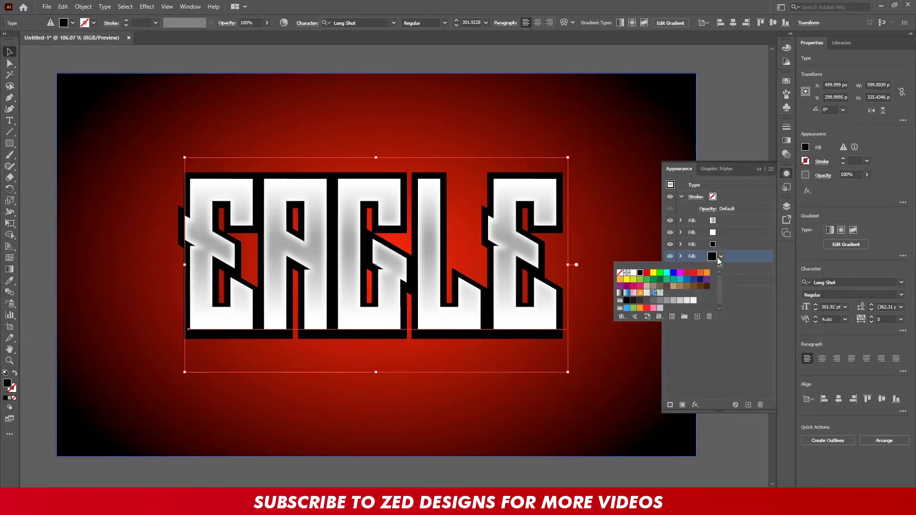
{"action": "left_click", "coordinate": [646, 273]}
{"action": "left_click", "coordinate": [735, 258]}
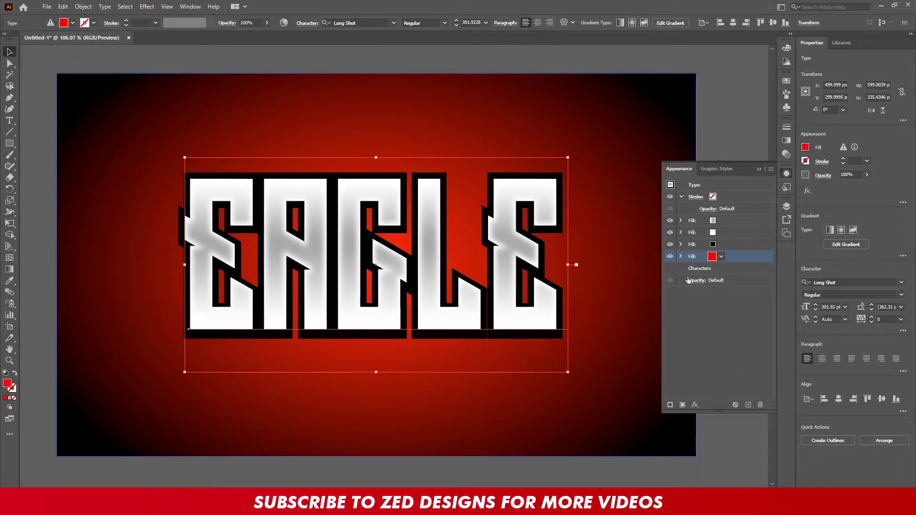
{"action": "left_click", "coordinate": [681, 256]}
{"action": "type", "text": "18"}
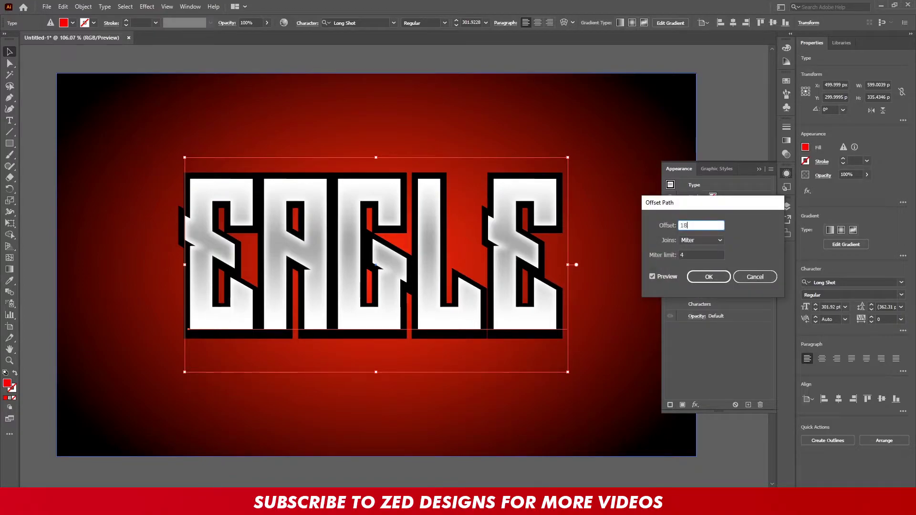
{"action": "key", "text": "Tab"}
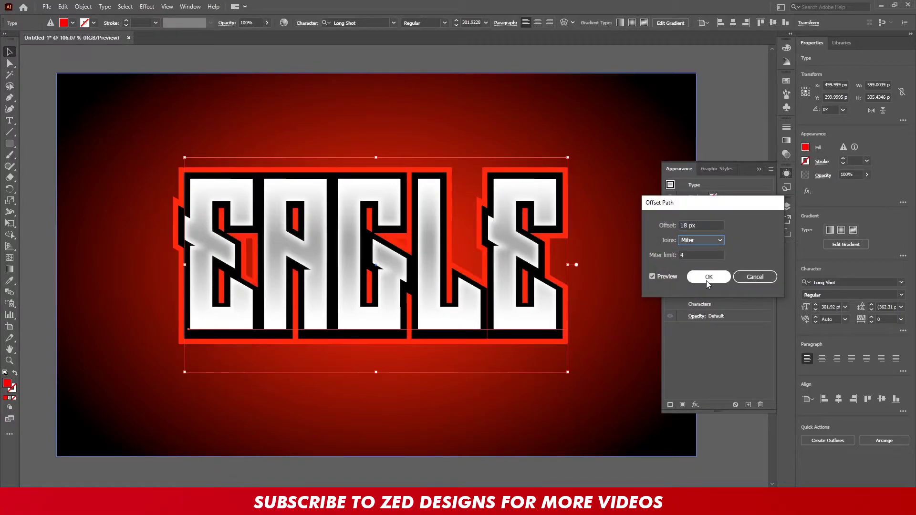
{"action": "left_click", "coordinate": [707, 279]}
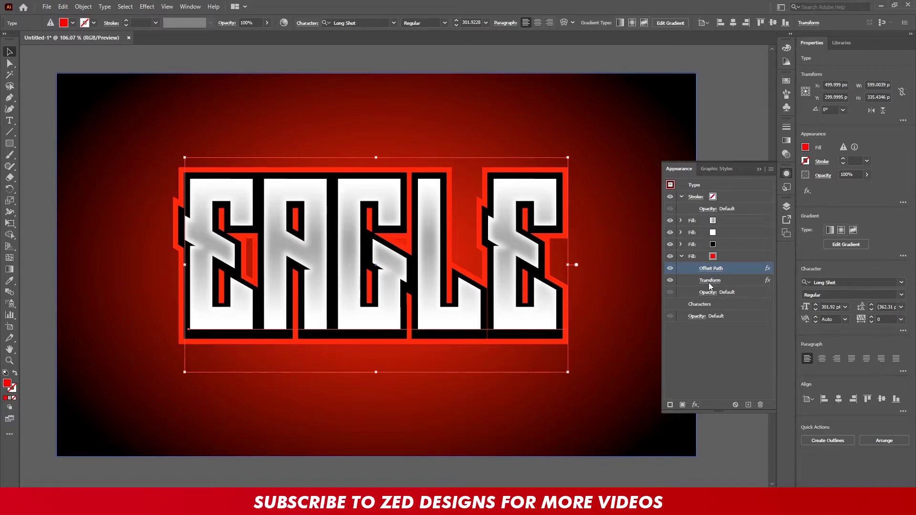
- Set the red fill's Transform vertical scale to 103%
{"action": "left_click", "coordinate": [709, 281]}
{"action": "key", "text": "Tab"}
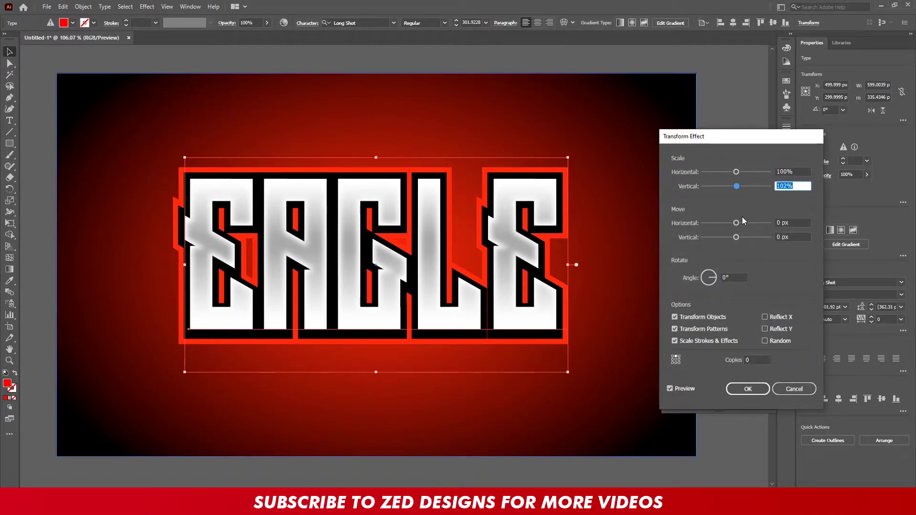
{"action": "type", "text": "103"}
{"action": "key", "text": "Tab"}
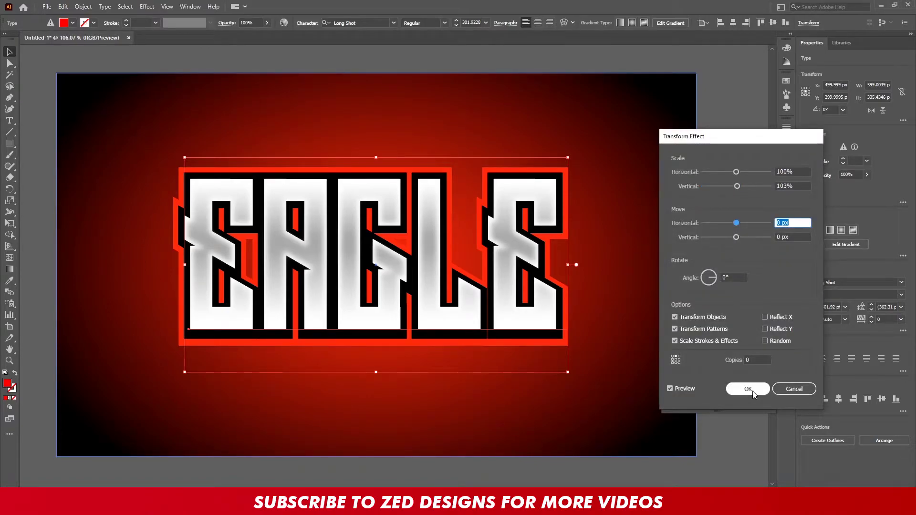
{"action": "left_click", "coordinate": [752, 390]}
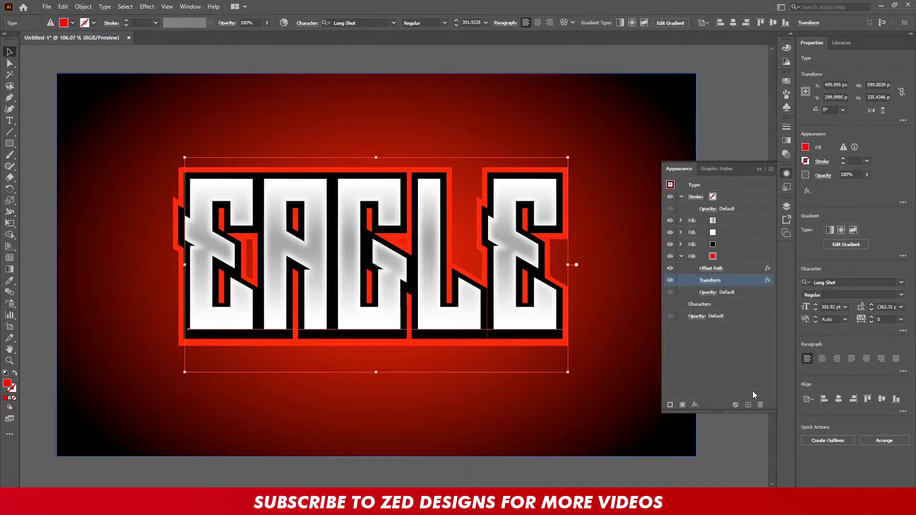
{"action": "left_click", "coordinate": [735, 260]}
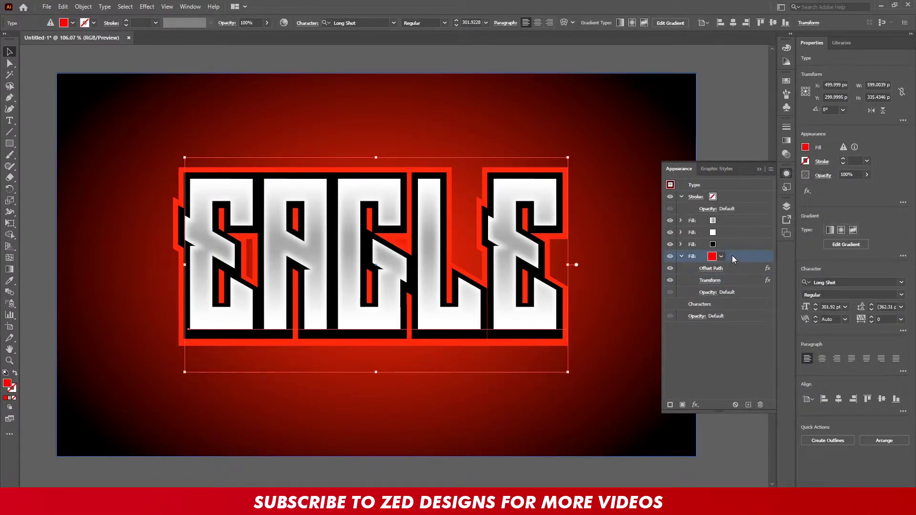
- Duplicate the red fill as a black fill with a 27 px Offset Path
{"action": "left_click", "coordinate": [681, 256]}
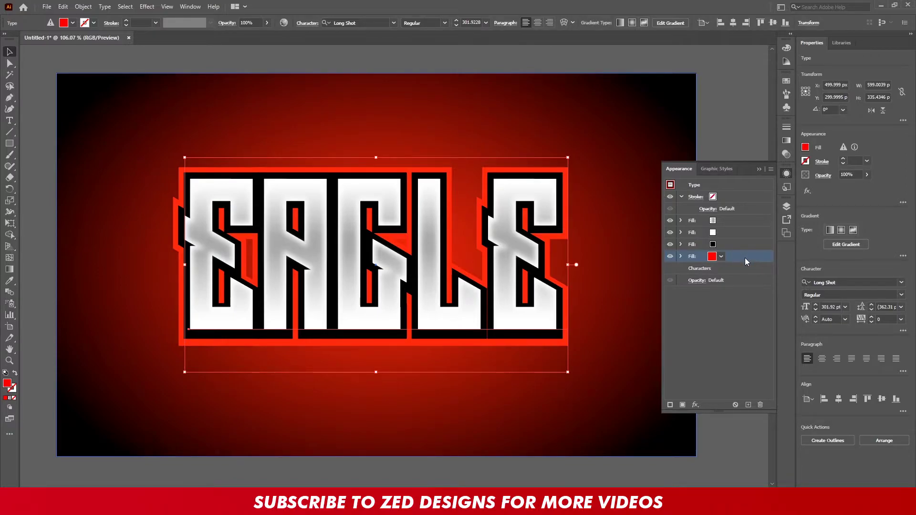
{"action": "left_click", "coordinate": [748, 405]}
{"action": "left_click", "coordinate": [721, 269]}
{"action": "left_click", "coordinate": [630, 283]}
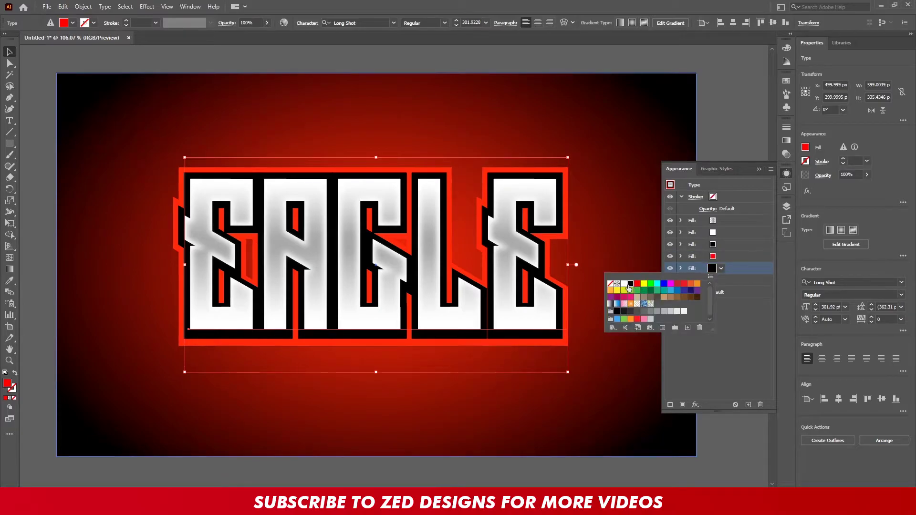
{"action": "left_click", "coordinate": [680, 268]}
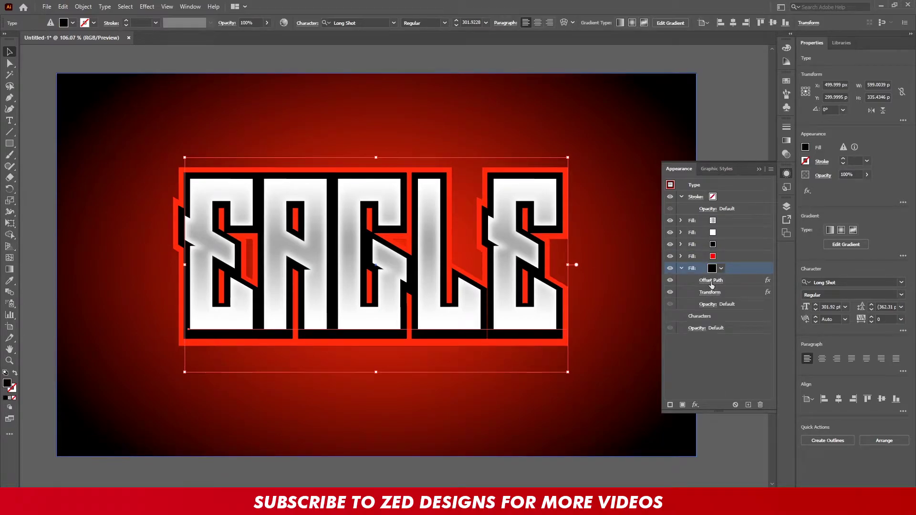
{"action": "left_click", "coordinate": [709, 281]}
{"action": "type", "text": "27"}
{"action": "key", "text": "Tab"}
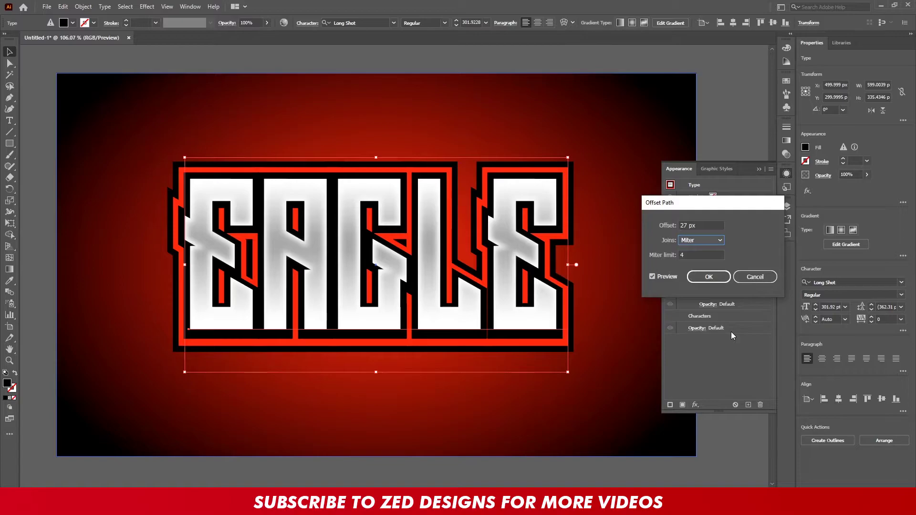
{"action": "left_click", "coordinate": [711, 279]}
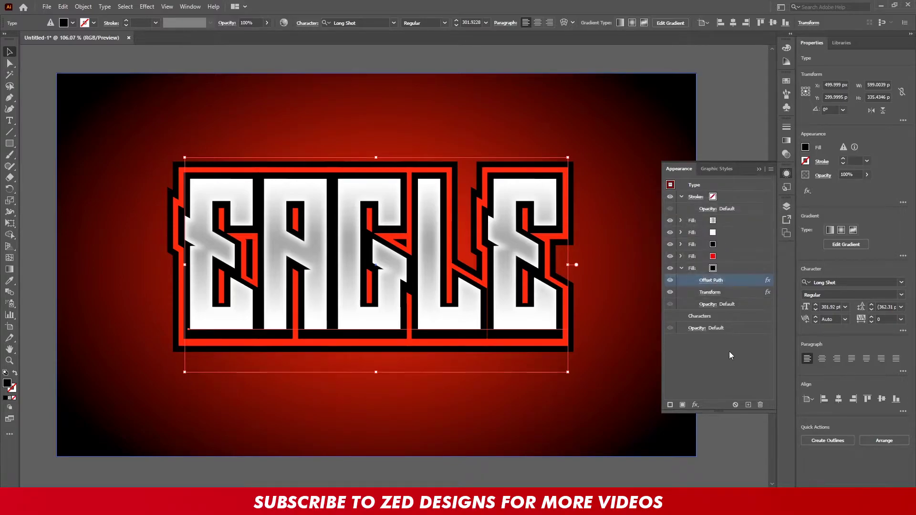
- Set the black outline's Transform vertical scale to 104%, then duplicate that fill
{"action": "left_click", "coordinate": [711, 293]}
{"action": "key", "text": "Tab"}
{"action": "type", "text": "104"}
{"action": "key", "text": "Tab"}
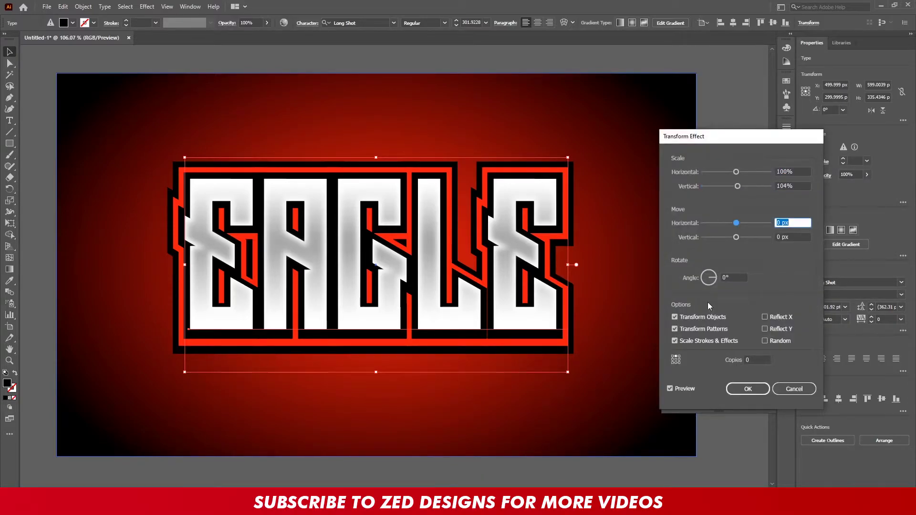
{"action": "left_click", "coordinate": [735, 389]}
{"action": "left_click", "coordinate": [681, 268]}
{"action": "left_click", "coordinate": [748, 405]}
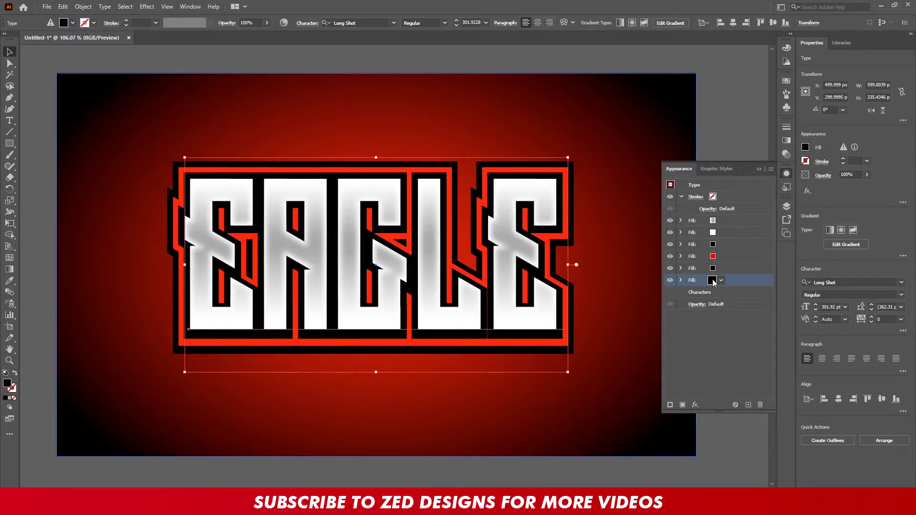
- Make the new fill red and set its Offset Path to 4 for a thin red outline
{"action": "left_click", "coordinate": [713, 280]}
{"action": "left_click", "coordinate": [637, 296]}
{"action": "left_click", "coordinate": [681, 280]}
{"action": "left_click", "coordinate": [713, 292]}
{"action": "type", "text": "4"}
{"action": "key", "text": "Tab"}
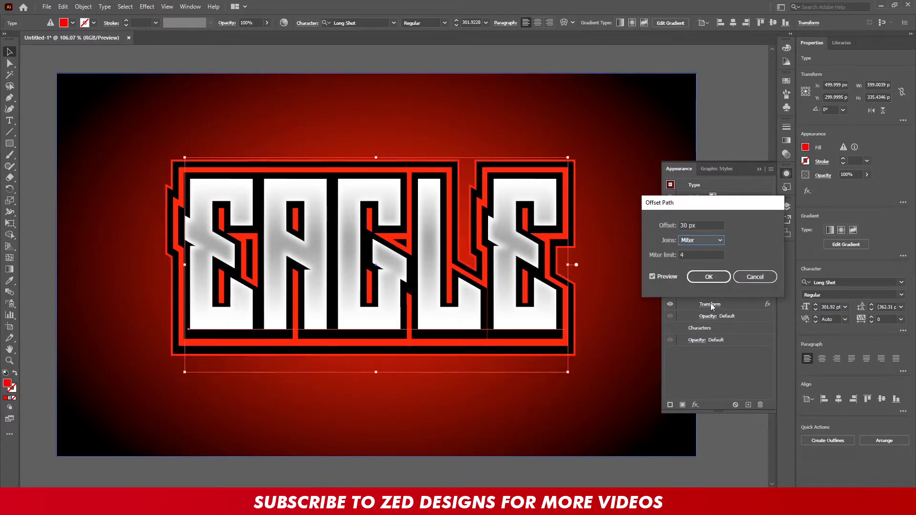
{"action": "left_click", "coordinate": [709, 277]}
{"action": "left_click", "coordinate": [680, 280]}
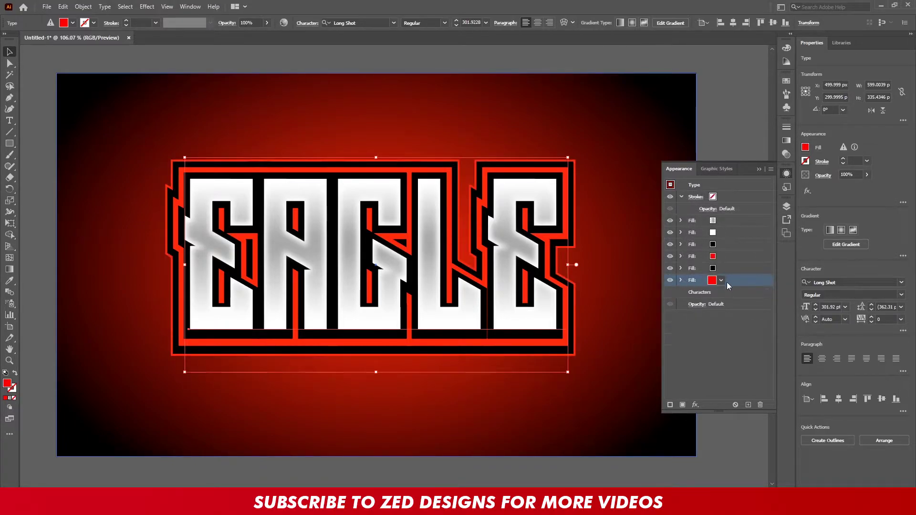
- Duplicate the red fill and add a Transform effect: scale 99.9%, move 0.3 px, 35 copies
{"action": "left_click", "coordinate": [748, 404]}
{"action": "left_click", "coordinate": [695, 405]}
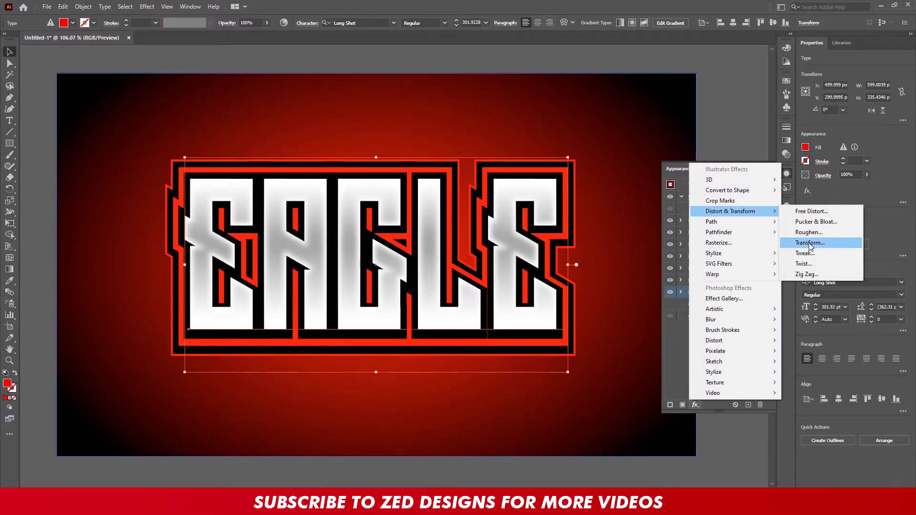
{"action": "mouse_move", "coordinate": [730, 211]}
{"action": "left_click", "coordinate": [812, 244]}
{"action": "left_click", "coordinate": [500, 272]}
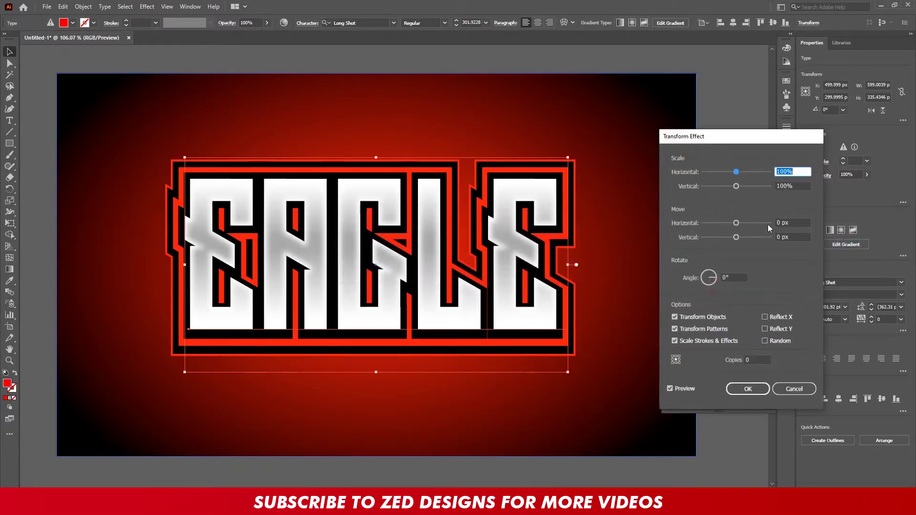
{"action": "type", "text": "99.9"}
{"action": "key", "text": "Tab"}
{"action": "key", "text": "Tab"}
{"action": "key", "text": "Tab"}
{"action": "type", "text": "."}
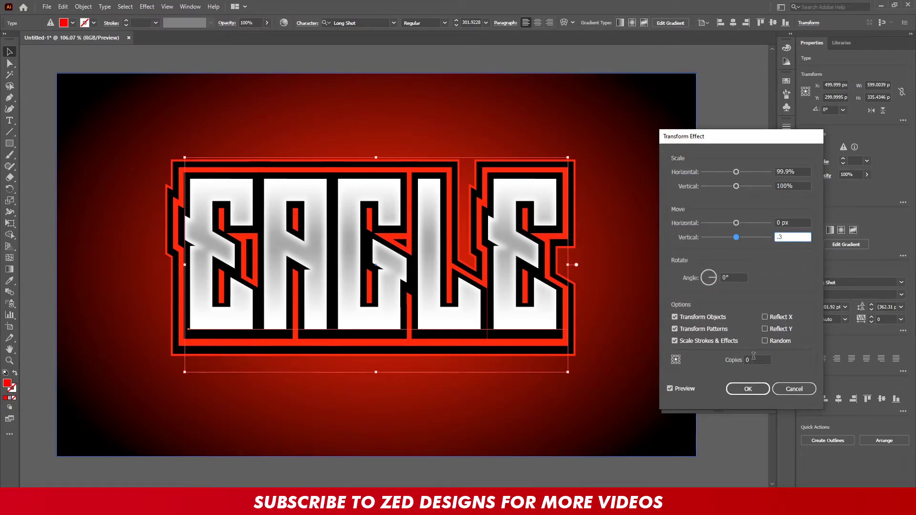
{"action": "left_click", "coordinate": [758, 361]}
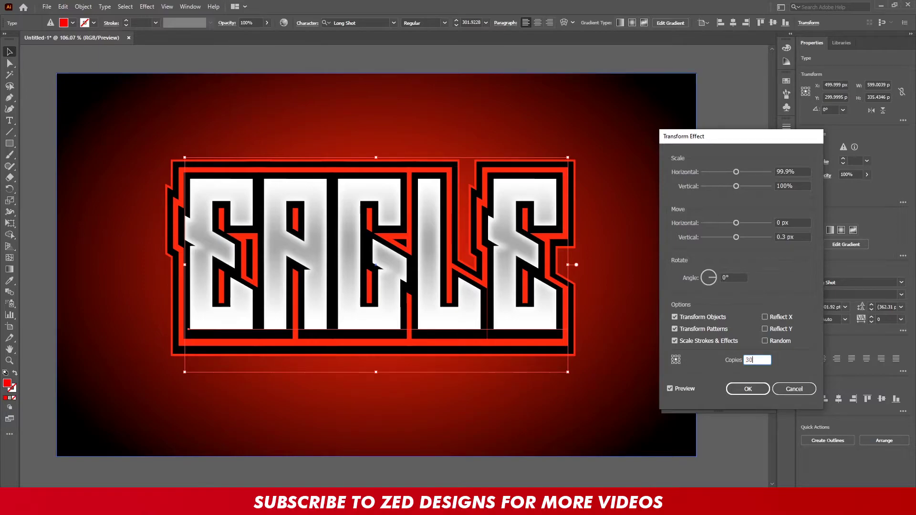
{"action": "key", "text": "Tab"}
{"action": "left_click", "coordinate": [761, 360]}
{"action": "key", "text": "Tab"}
{"action": "left_click", "coordinate": [748, 389]}
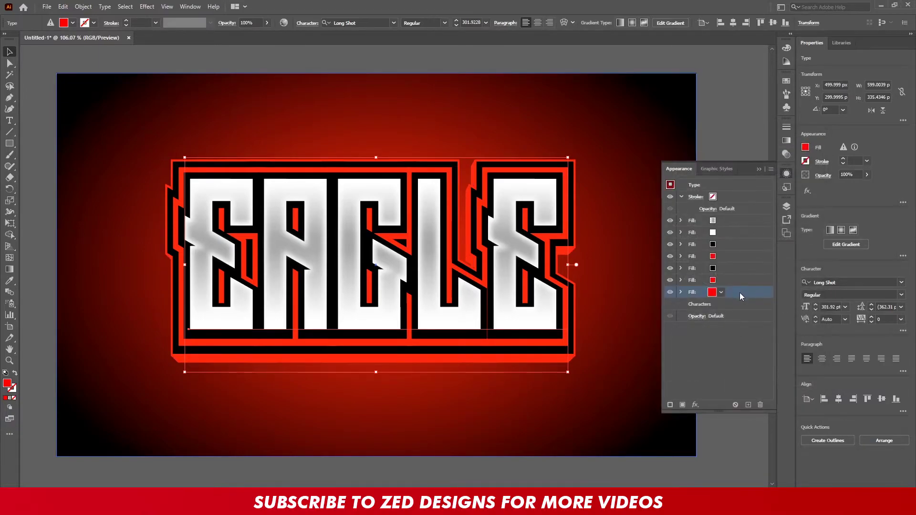
- Apply the White, Black gradient preset to the extrusion fill and recolour both ends red
{"action": "left_click", "coordinate": [786, 140]}
{"action": "left_click", "coordinate": [687, 139]}
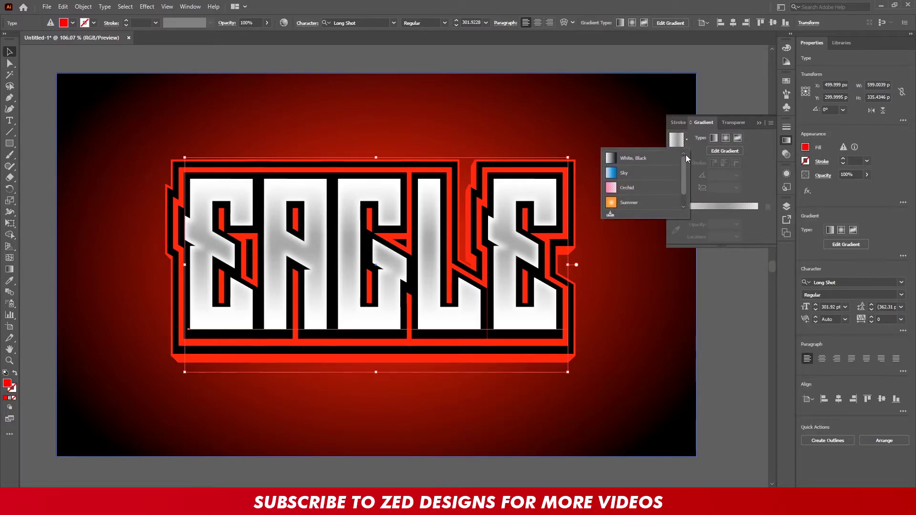
{"action": "left_click", "coordinate": [633, 158]}
{"action": "left_click", "coordinate": [758, 212]}
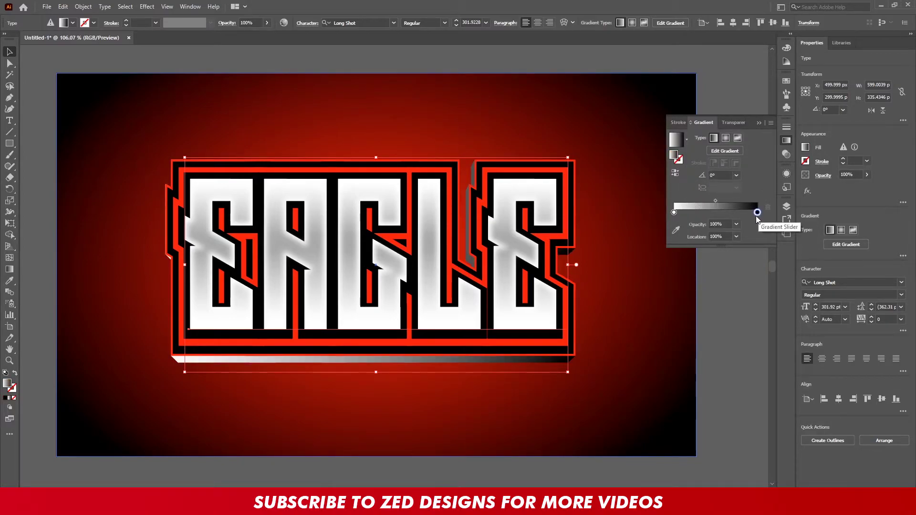
{"action": "double_click", "coordinate": [757, 213]}
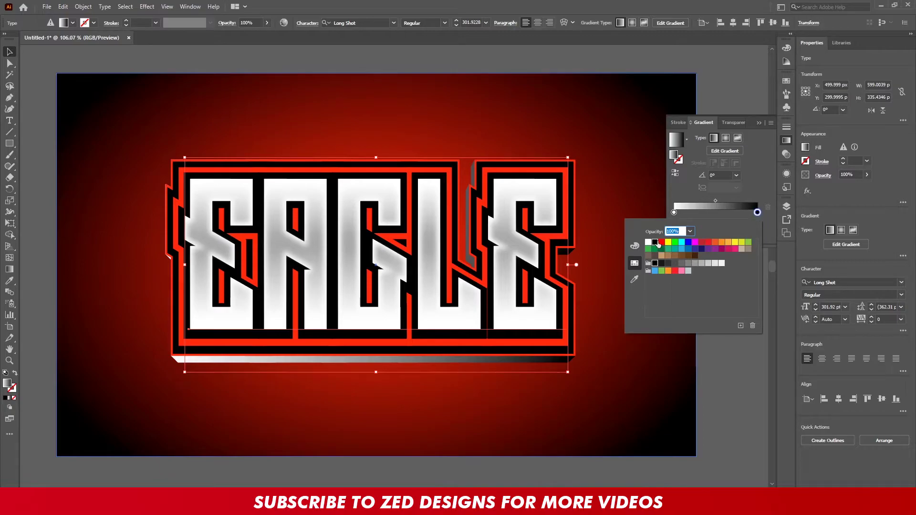
{"action": "left_click", "coordinate": [662, 243]}
{"action": "left_click", "coordinate": [674, 212]}
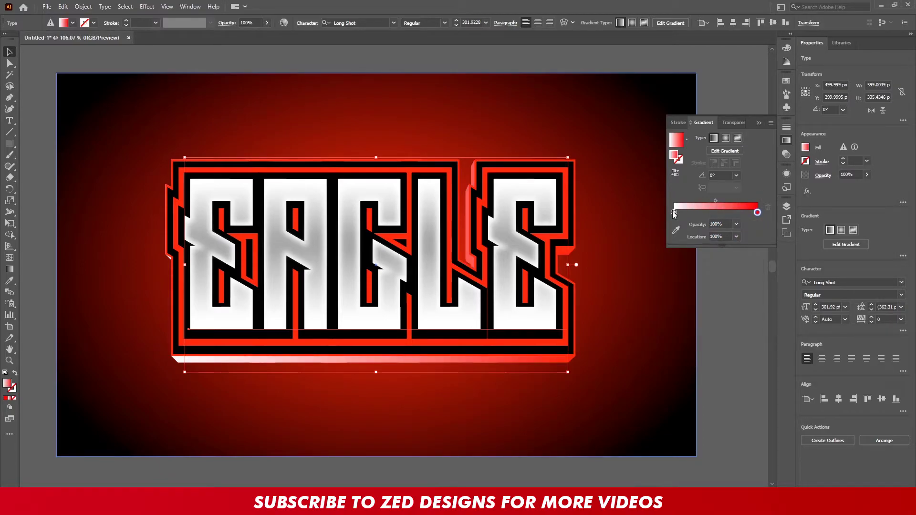
{"action": "double_click", "coordinate": [674, 212]}
{"action": "left_click", "coordinate": [635, 263]}
{"action": "left_click", "coordinate": [662, 245]}
- Add a middle gradient stop and darken both end stops to deep red
{"action": "left_click", "coordinate": [716, 207]}
{"action": "left_click", "coordinate": [757, 212]}
{"action": "double_click", "coordinate": [757, 212]}
{"action": "left_click", "coordinate": [635, 246]}
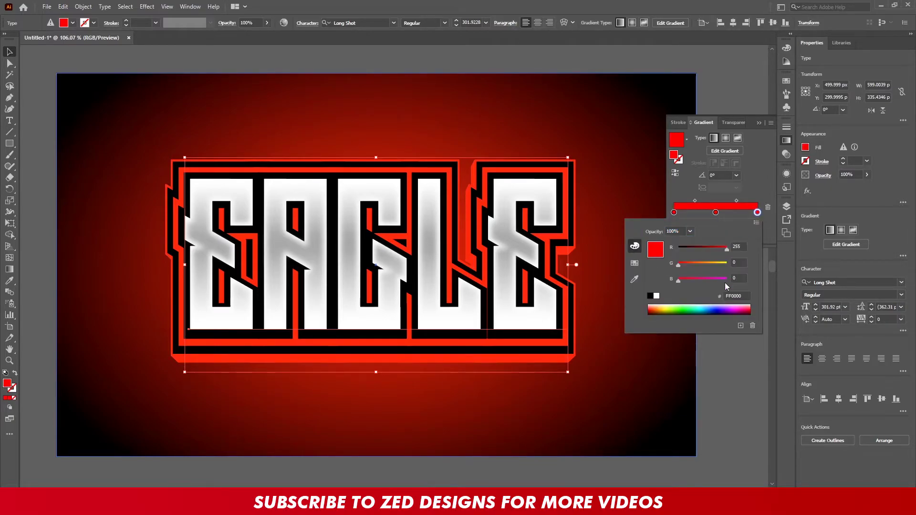
{"action": "left_click_drag", "start_coordinate": [721, 251], "coordinate": [702, 248]}
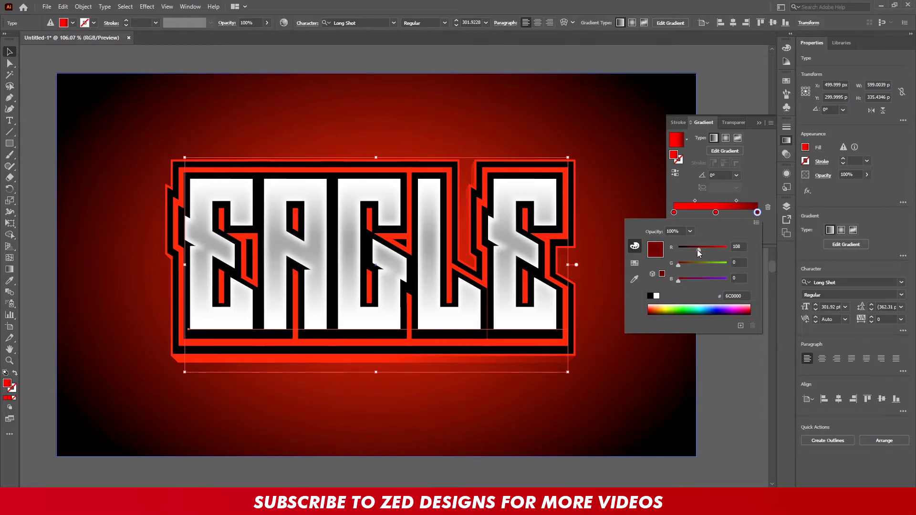
{"action": "left_click_drag", "start_coordinate": [743, 294], "coordinate": [716, 296]}
{"action": "left_click", "coordinate": [755, 198]}
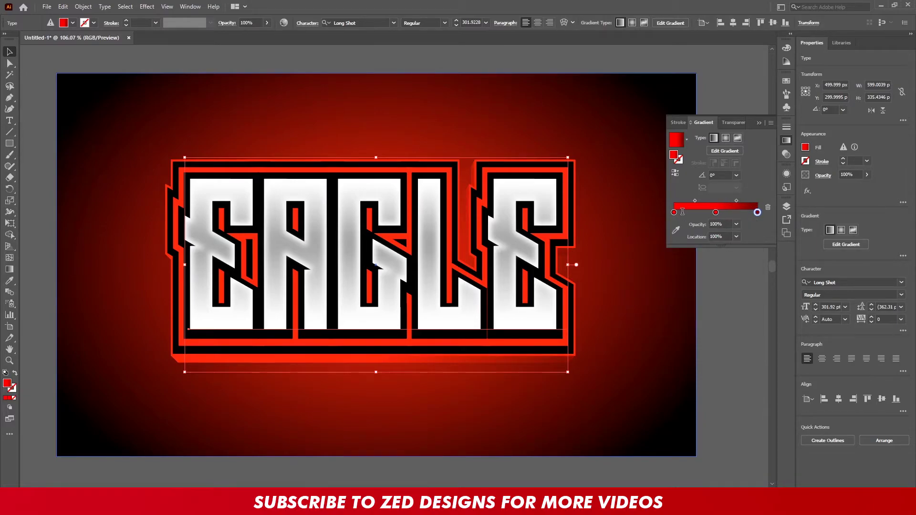
{"action": "double_click", "coordinate": [674, 214]}
{"action": "left_click_drag", "start_coordinate": [749, 298], "coordinate": [713, 299]}
{"action": "left_click", "coordinate": [757, 190]}
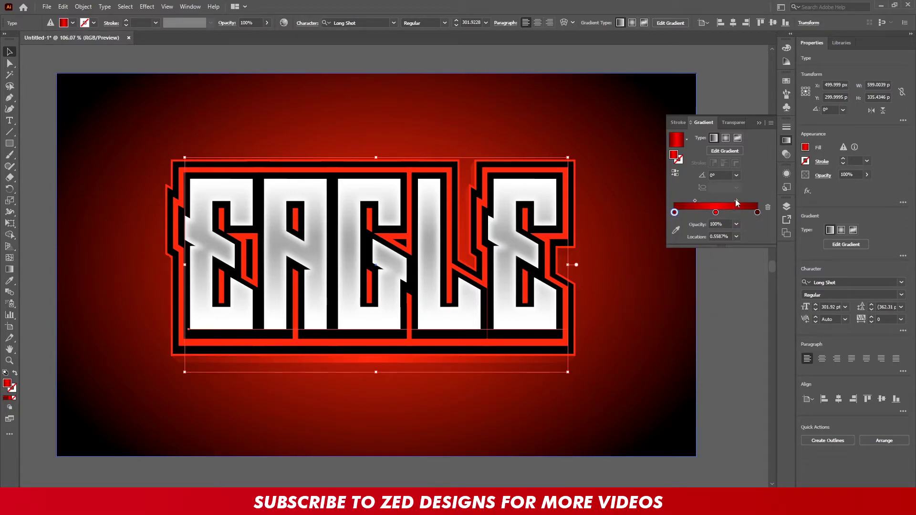
- Set the gradient stop locations to 80% and 20%
{"action": "left_click_drag", "start_coordinate": [737, 203], "coordinate": [747, 201]}
{"action": "left_click", "coordinate": [715, 236]}
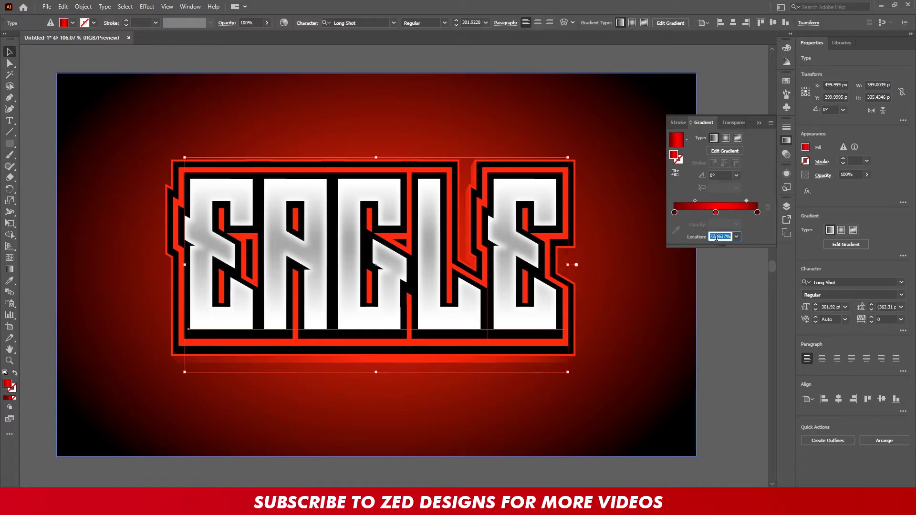
{"action": "type", "text": "80"}
{"action": "key", "text": "Tab"}
{"action": "left_click", "coordinate": [695, 201]}
{"action": "left_click", "coordinate": [719, 236]}
{"action": "type", "text": "20"}
{"action": "key", "text": "Tab"}
- Darken the right gradient end further and recheck the left end colour
{"action": "double_click", "coordinate": [757, 213]}
{"action": "left_click_drag", "start_coordinate": [695, 250], "coordinate": [689, 250]}
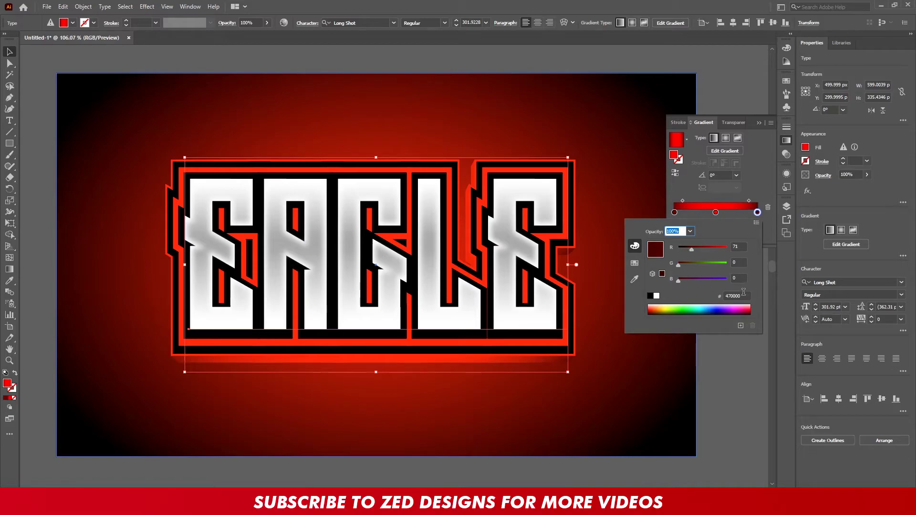
{"action": "key", "text": "Escape"}
{"action": "left_click", "coordinate": [674, 213]}
{"action": "double_click", "coordinate": [674, 212]}
{"action": "key", "text": "Escape"}
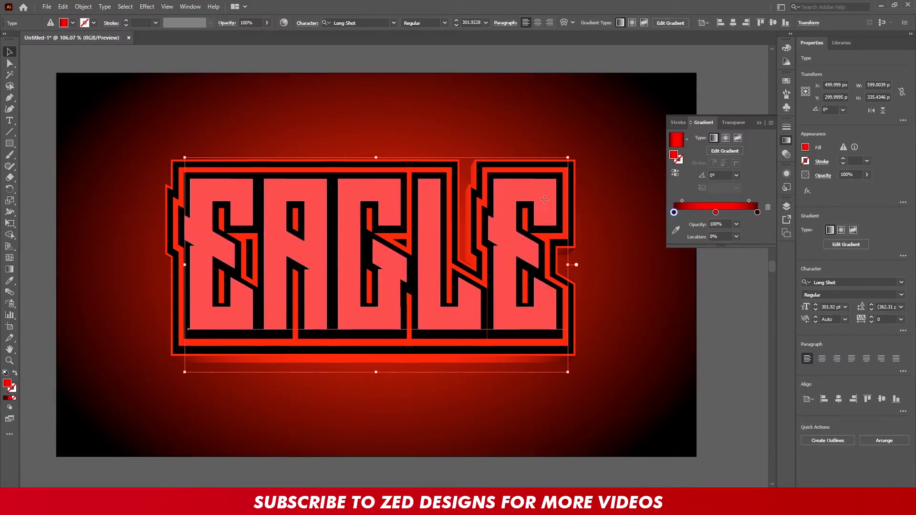
{"action": "left_click", "coordinate": [788, 174]}
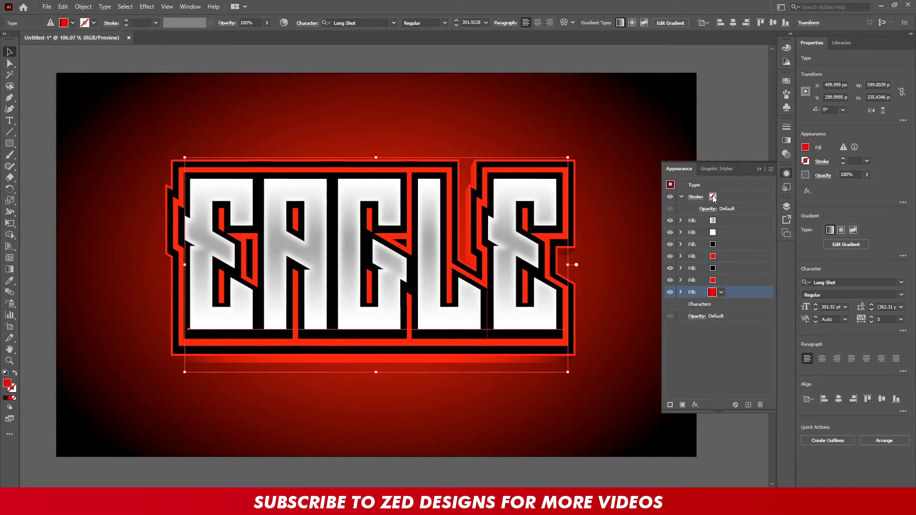
- Apply an Arc warp with 10% bend to the whole EAGLE text object
{"action": "left_click", "coordinate": [739, 189]}
{"action": "left_click", "coordinate": [695, 404]}
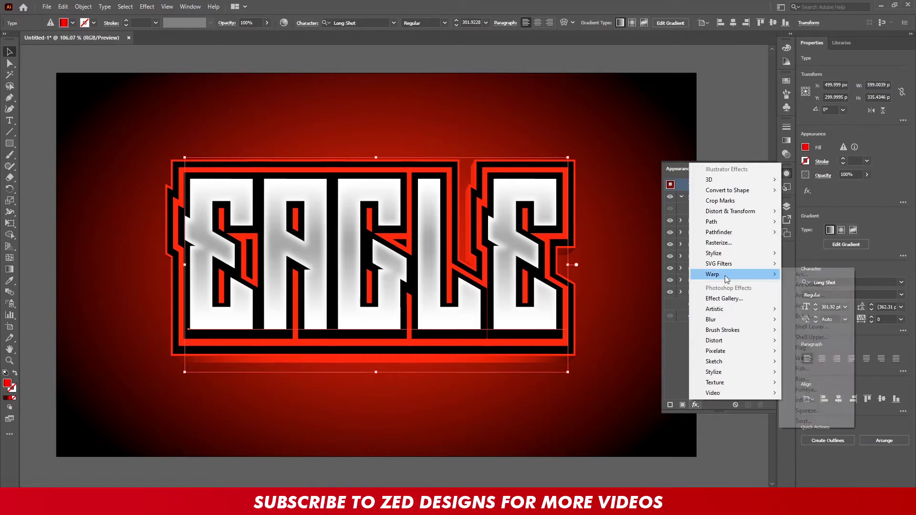
{"action": "left_click", "coordinate": [804, 275]}
{"action": "type", "text": "10"}
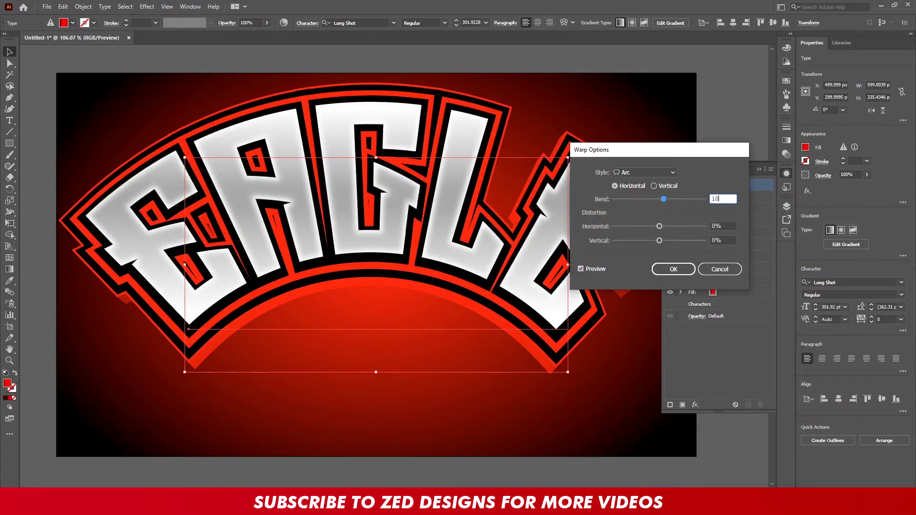
{"action": "key", "text": "Tab"}
{"action": "key", "text": "Tab"}
{"action": "type", "text": "10"}
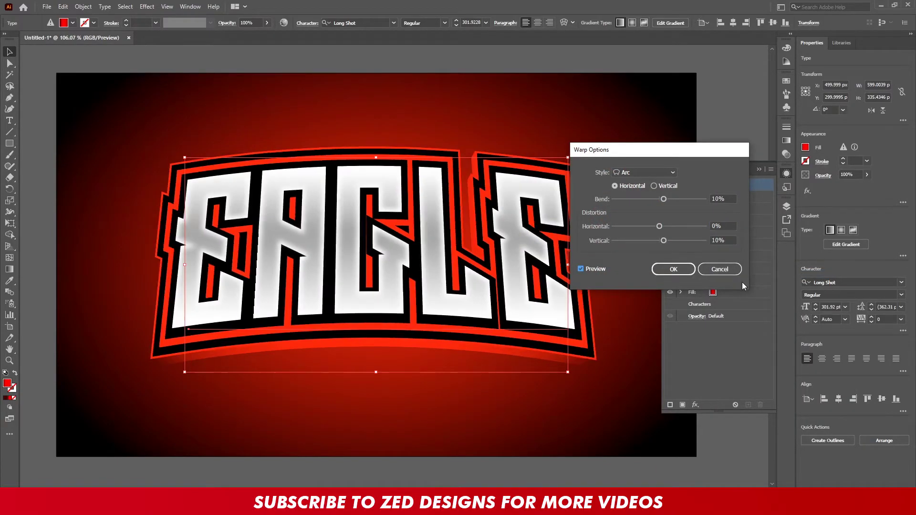
{"action": "left_click", "coordinate": [673, 270]}
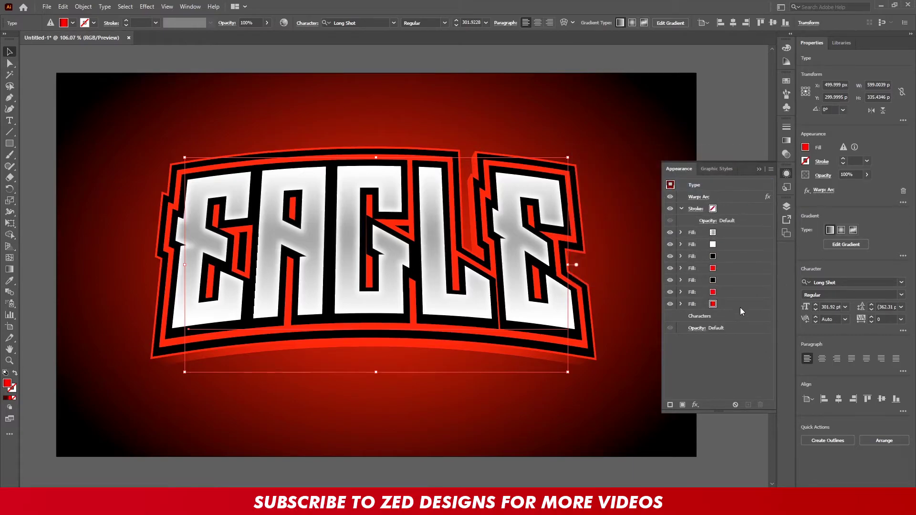
- Add a second warp effect to the bottom fill, trying bend values of 5 and 8
{"action": "left_click", "coordinate": [740, 306]}
{"action": "left_click", "coordinate": [696, 404]}
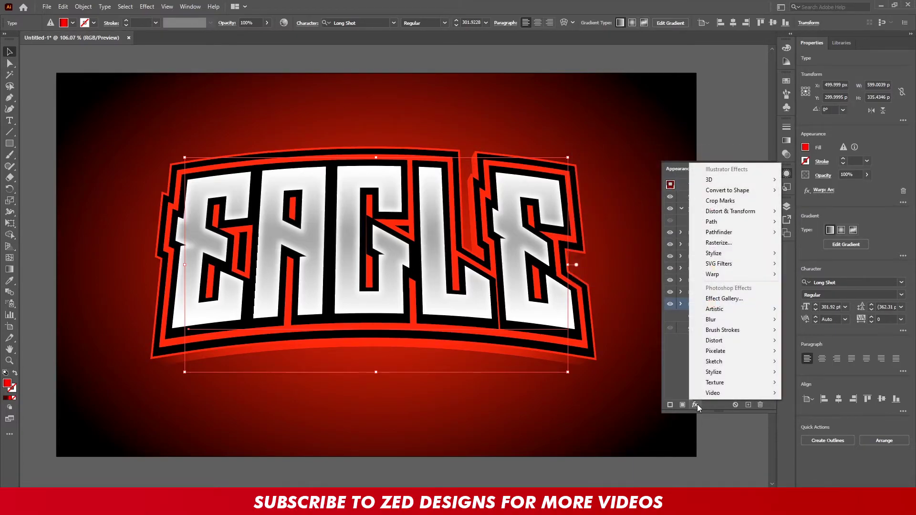
{"action": "mouse_move", "coordinate": [712, 274]}
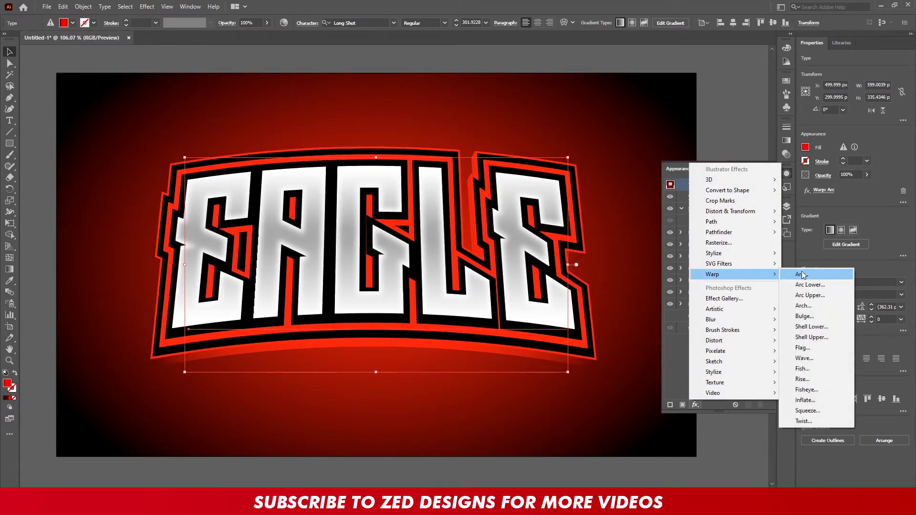
{"action": "left_click", "coordinate": [804, 317]}
{"action": "left_click", "coordinate": [522, 272]}
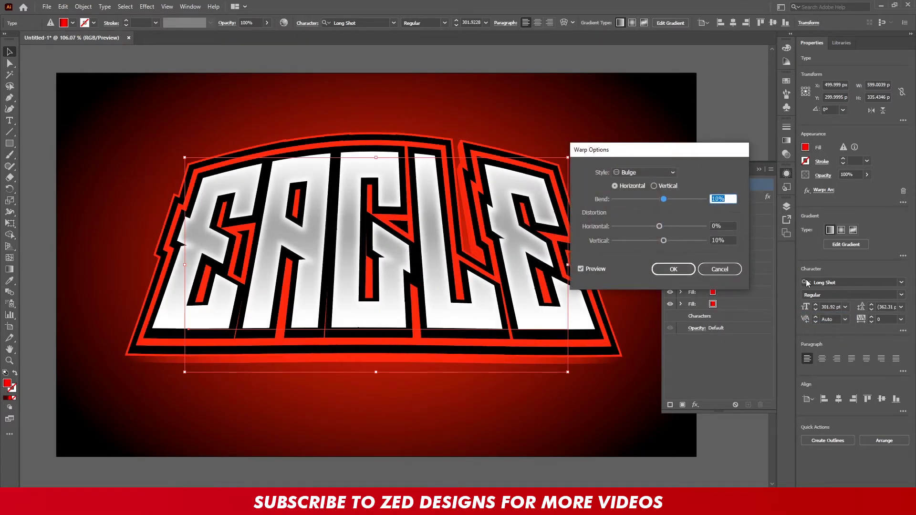
{"action": "type", "text": "5"}
{"action": "key", "text": "Tab"}
{"action": "key", "text": "Tab"}
{"action": "type", "text": "8"}
- Finalise the Bulge warp at -6% bend, 0% horizontal and 10% vertical distortion
{"action": "key", "text": "Tab"}
{"action": "key", "text": "shift+Tab"}
{"action": "key", "text": "shift+Tab"}
{"action": "key", "text": "shift+Tab"}
{"action": "type", "text": "8"}
{"action": "key", "text": "Tab"}
{"action": "key", "text": "Tab"}
{"action": "key", "text": "shift+Tab"}
{"action": "key", "text": "shift+Tab"}
{"action": "type", "text": "-10"}
{"action": "key", "text": "Tab"}
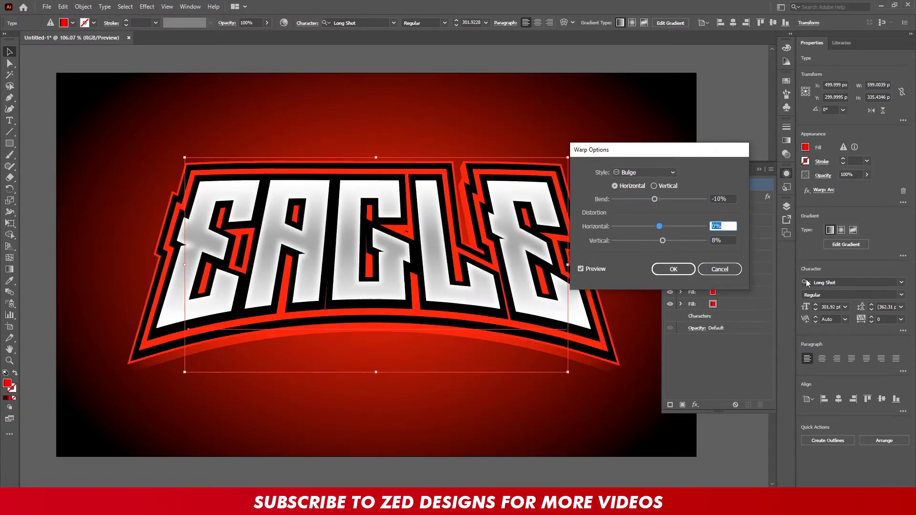
{"action": "key", "text": "shift+Tab"}
{"action": "type", "text": "-6"}
{"action": "key", "text": "Tab"}
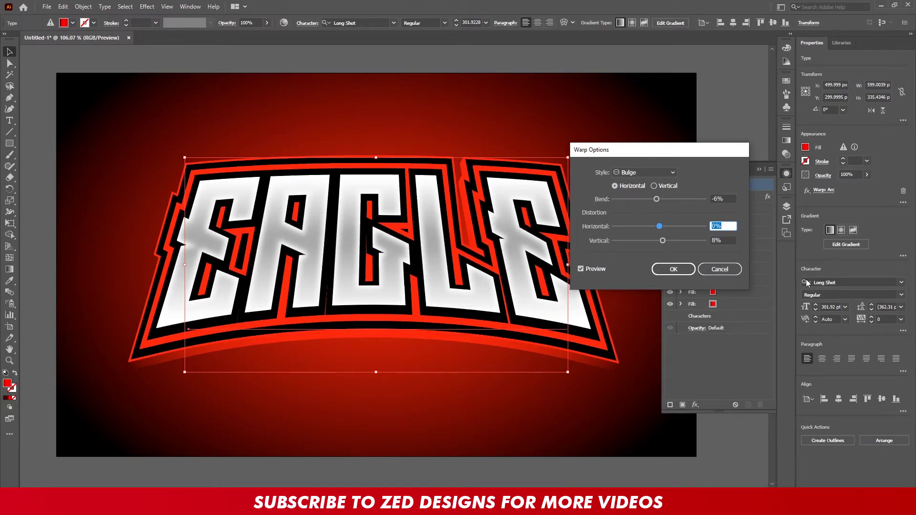
{"action": "key", "text": "Tab"}
{"action": "type", "text": "10"}
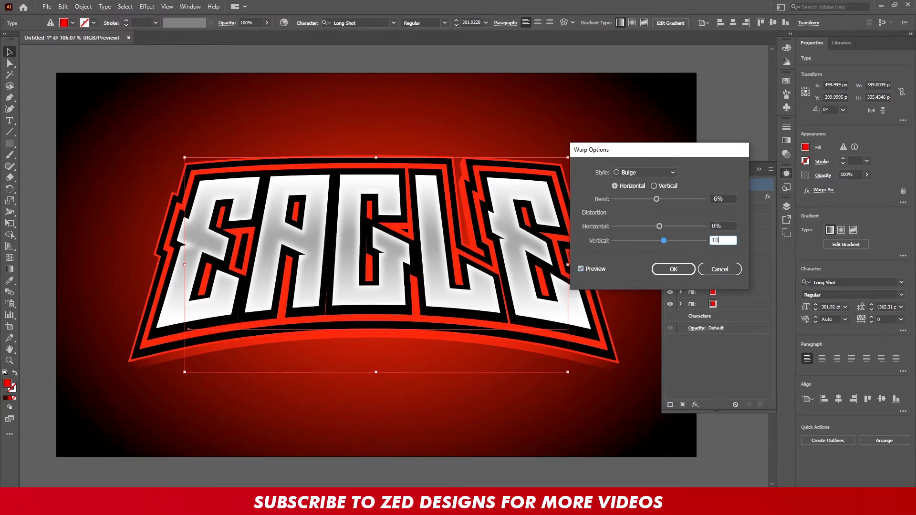
{"action": "key", "text": "Tab"}
{"action": "left_click", "coordinate": [677, 270]}
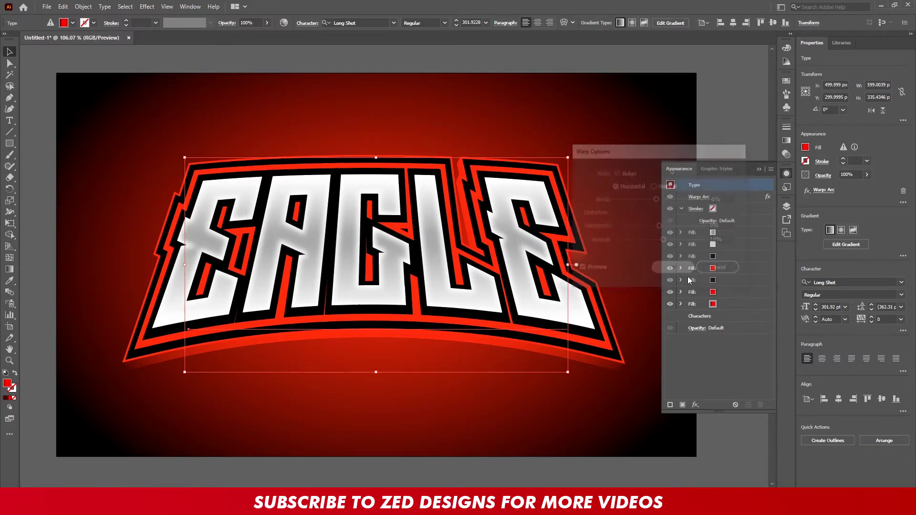
- Duplicate a red fill, make the copy black, and move it to the bottom of the stack
{"action": "left_click", "coordinate": [726, 306]}
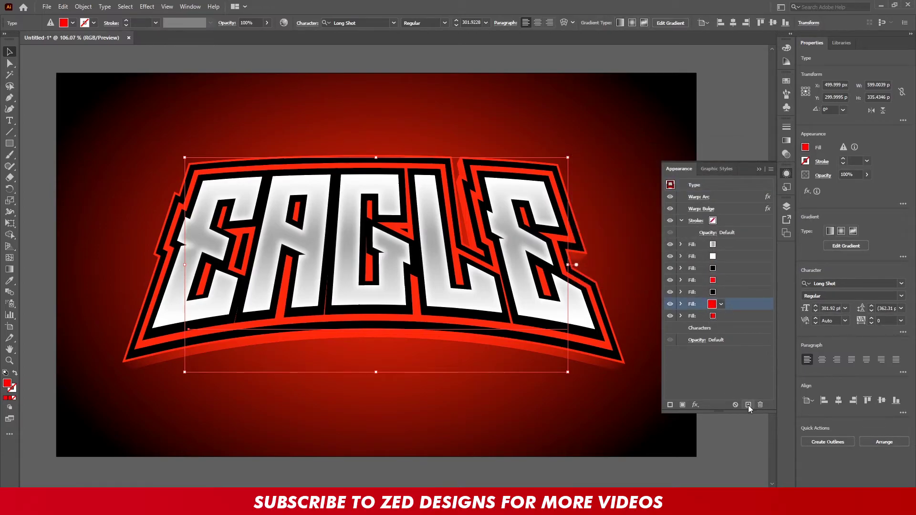
{"action": "left_click", "coordinate": [748, 405]}
{"action": "left_click", "coordinate": [737, 315]}
{"action": "left_click", "coordinate": [643, 335]}
{"action": "left_click", "coordinate": [733, 325]}
{"action": "left_click_drag", "start_coordinate": [734, 328], "coordinate": [735, 332]}
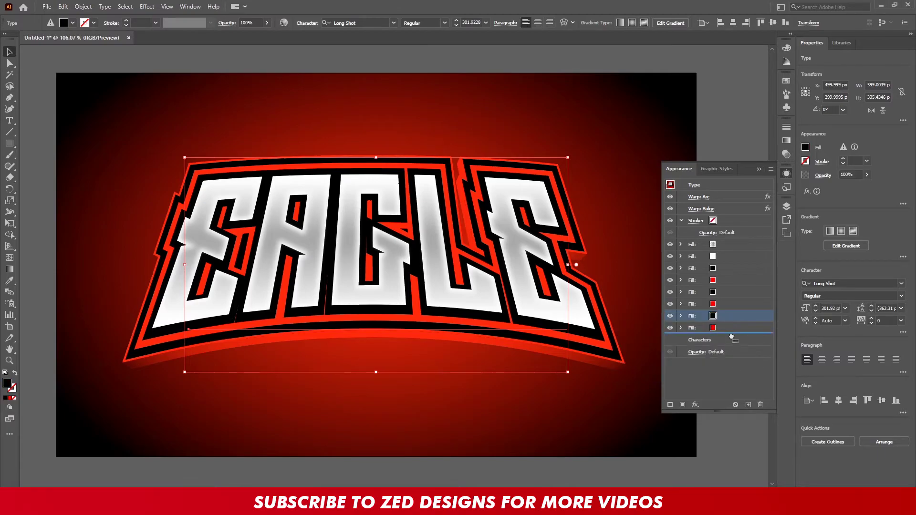
- Set the black fill's Transform to 90% scale with a 25 px downward move
{"action": "left_click", "coordinate": [680, 328]}
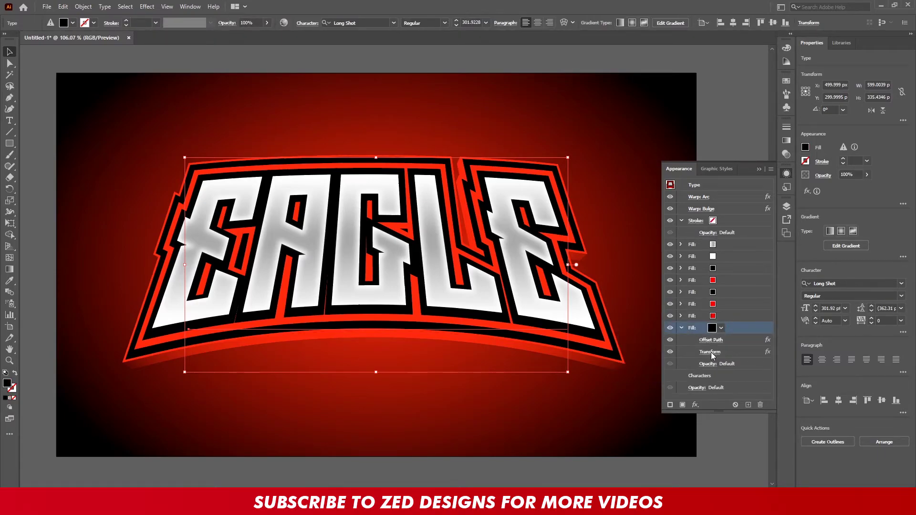
{"action": "left_click", "coordinate": [711, 352]}
{"action": "key", "text": "Tab"}
{"action": "key", "text": "Tab"}
{"action": "key", "text": "Tab"}
{"action": "key", "text": "Tab"}
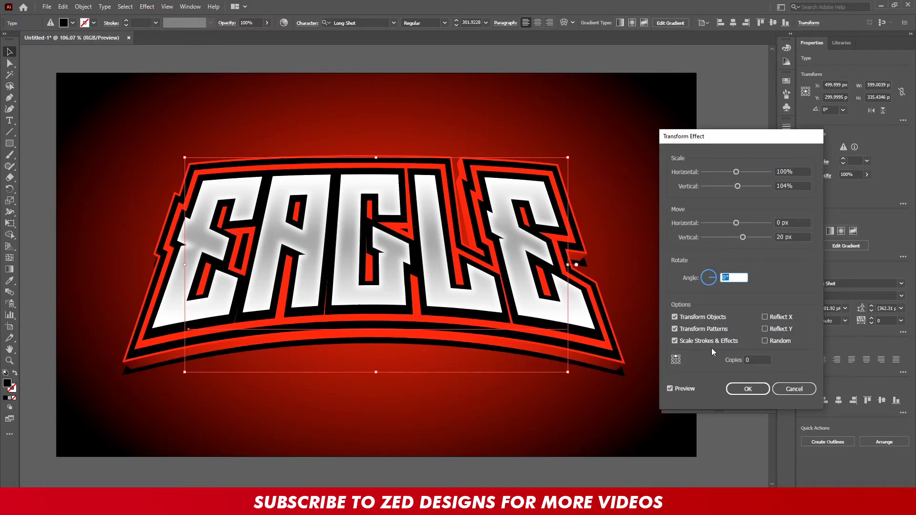
{"action": "key", "text": "shift+Tab"}
{"action": "key", "text": "shift+Up"}
{"action": "key", "text": "Tab"}
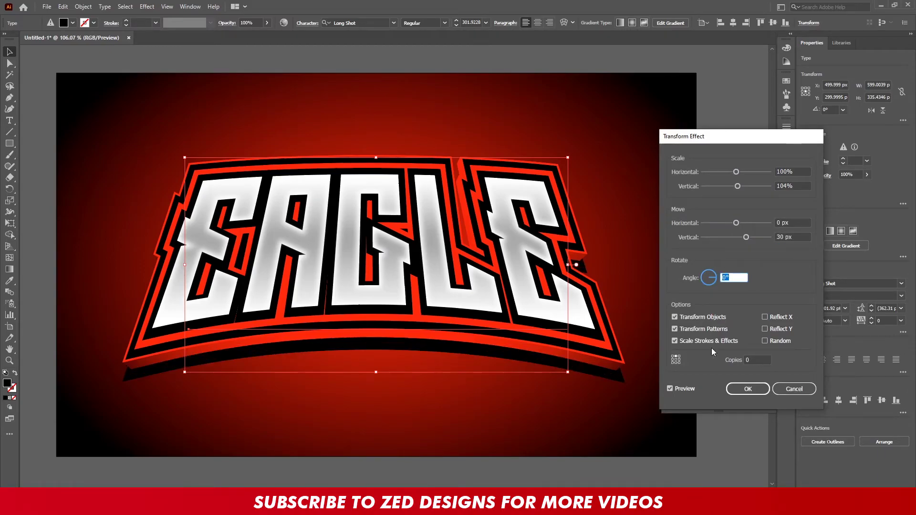
{"action": "key", "text": "shift+Tab"}
{"action": "key", "text": "shift+Tab"}
{"action": "key", "text": "shift+Tab"}
{"action": "key", "text": "shift+Tab"}
{"action": "key", "text": "shift+Down"}
{"action": "key", "text": "Tab"}
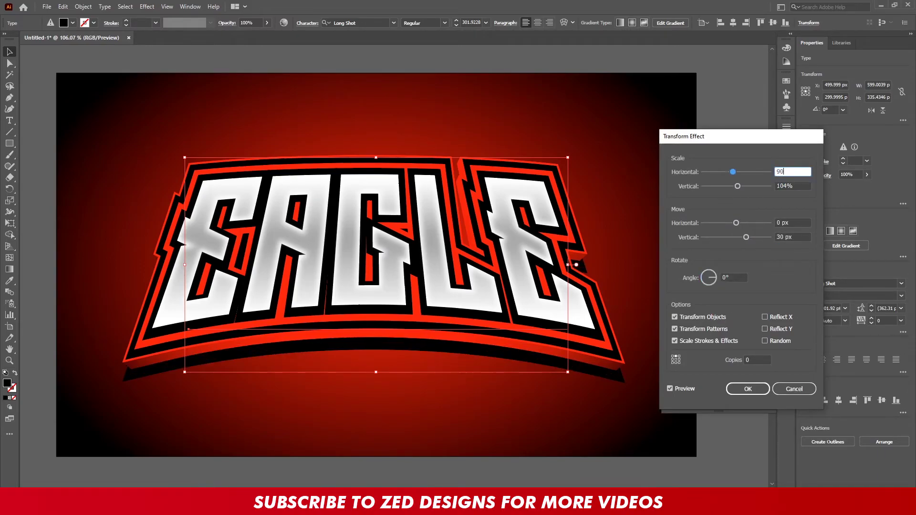
{"action": "key", "text": "Tab"}
{"action": "key", "text": "Tab"}
{"action": "type", "text": "25"}
{"action": "key", "text": "Tab"}
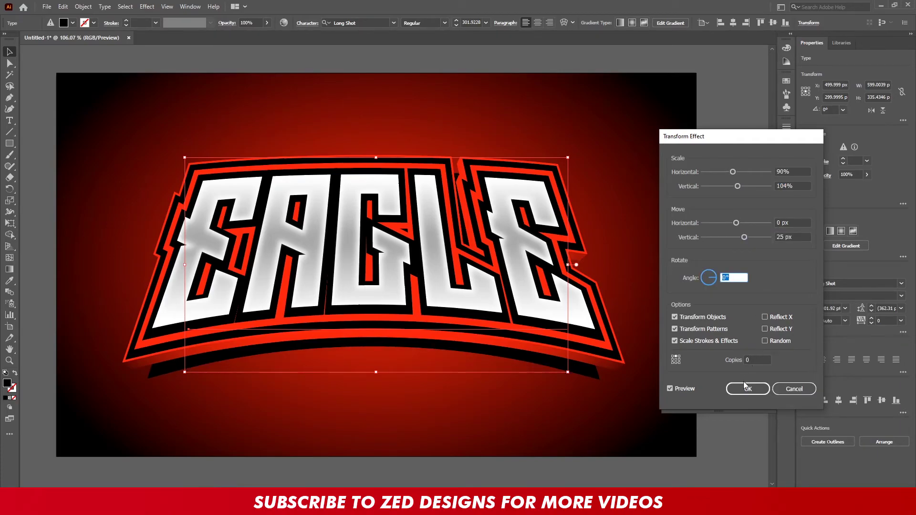
{"action": "left_click", "coordinate": [747, 388]}
{"action": "left_click", "coordinate": [681, 328]}
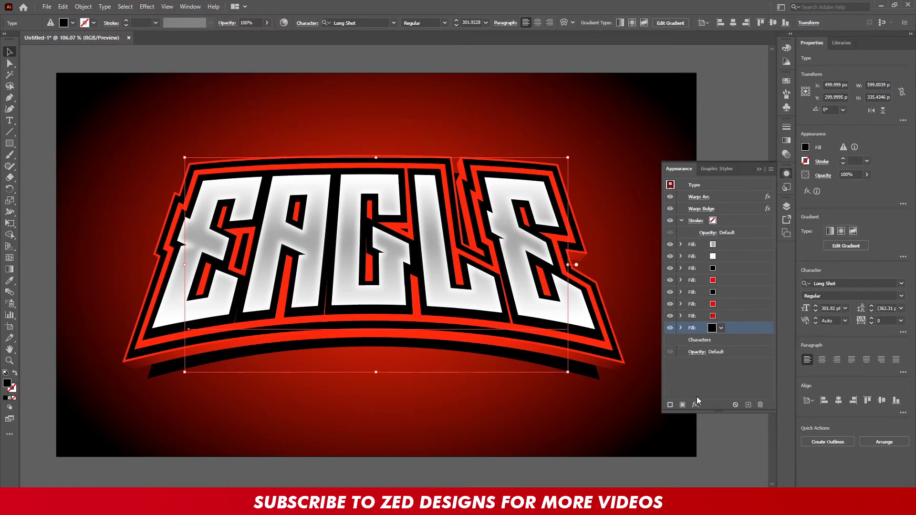
- Add a Gaussian Blur with 5 px radius to the shadow fill
{"action": "left_click", "coordinate": [695, 405]}
{"action": "left_click", "coordinate": [802, 320]}
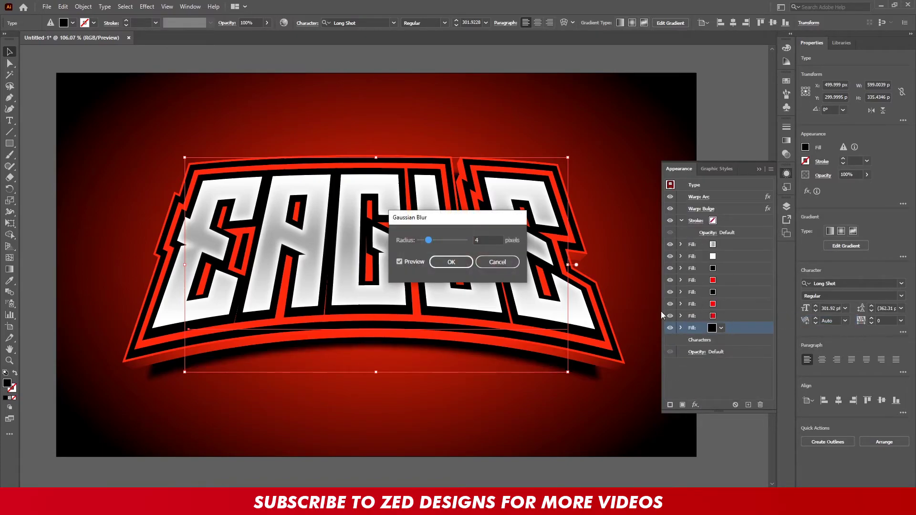
{"action": "double_click", "coordinate": [486, 240]}
{"action": "type", "text": "5"}
{"action": "key", "text": "Tab"}
{"action": "left_click", "coordinate": [451, 262]}
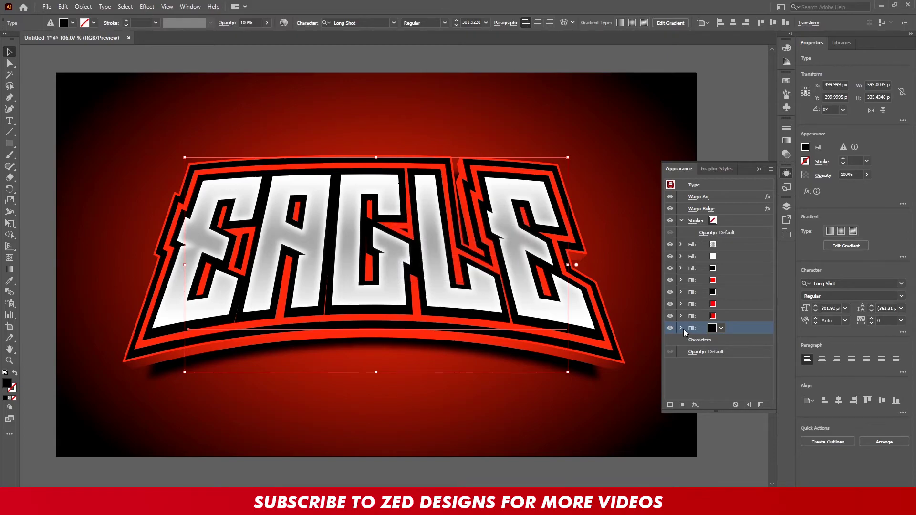
- Set the shadow fill to 70% opacity with Multiply blending
{"action": "left_click", "coordinate": [682, 327]}
{"action": "left_click", "coordinate": [708, 370]}
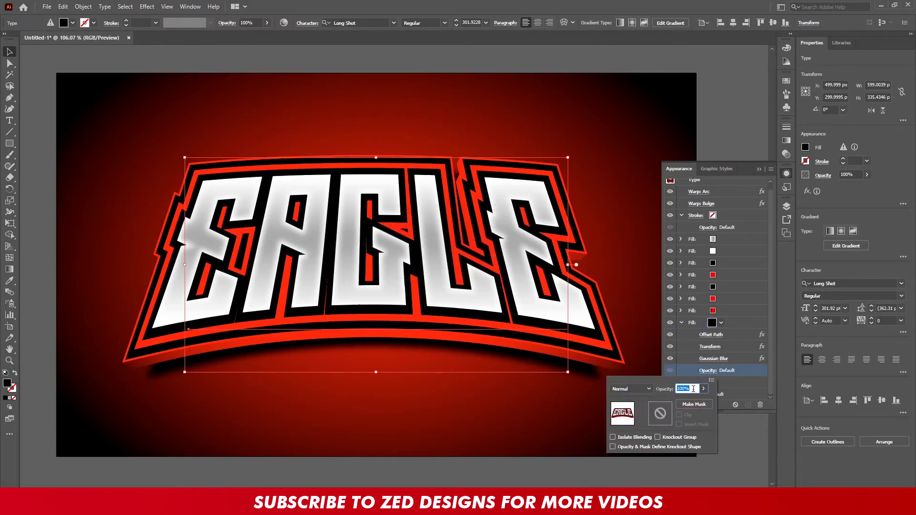
{"action": "type", "text": "70"}
{"action": "key", "text": "Return"}
{"action": "left_click", "coordinate": [631, 389]}
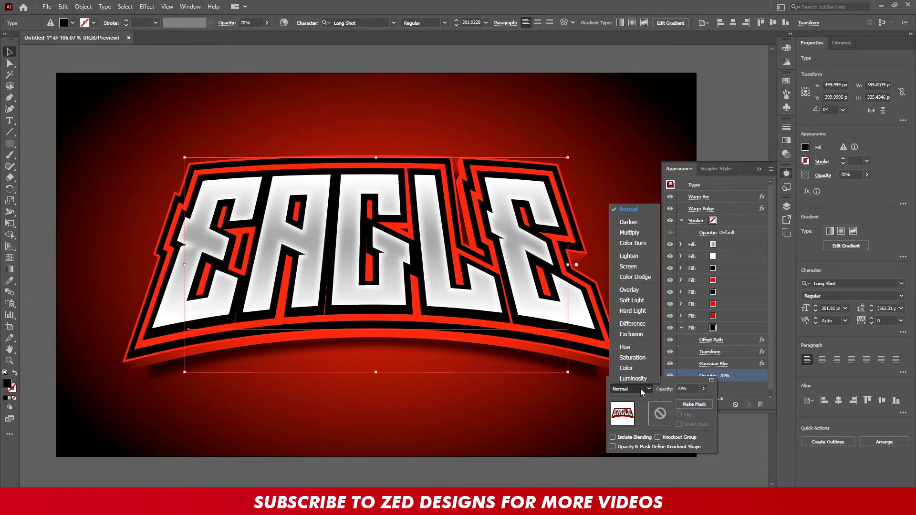
{"action": "left_click", "coordinate": [630, 234]}
{"action": "left_click", "coordinate": [695, 327]}
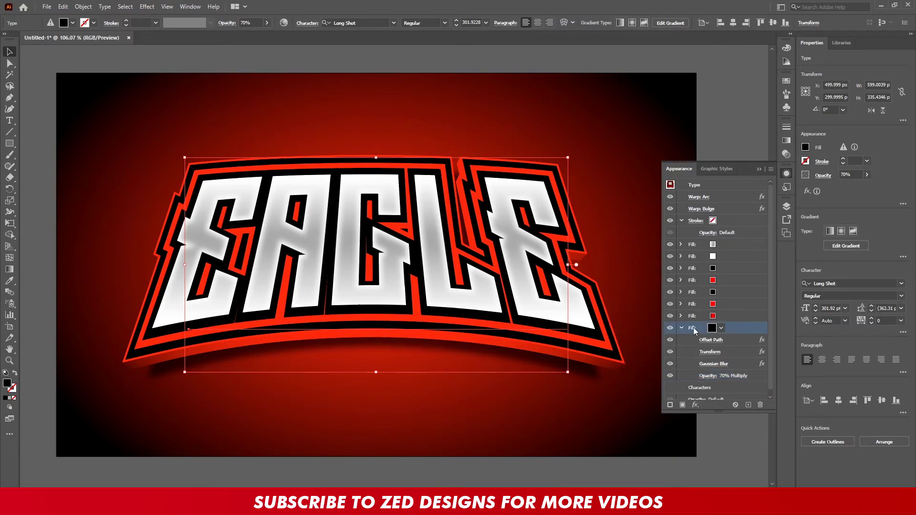
{"action": "left_click", "coordinate": [682, 327]}
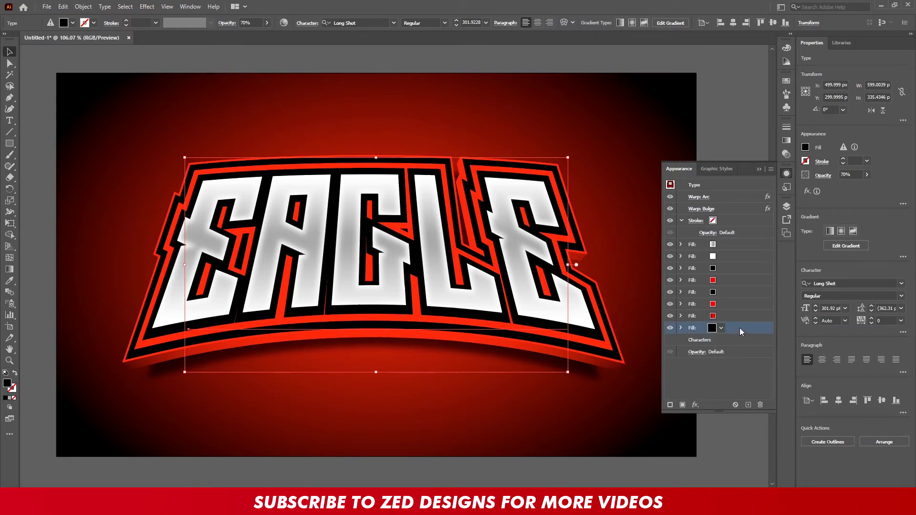
- Duplicate the red fill and add an Outer Glow in ff0000 at 100% opacity, 5 px blur
{"action": "left_click", "coordinate": [737, 304]}
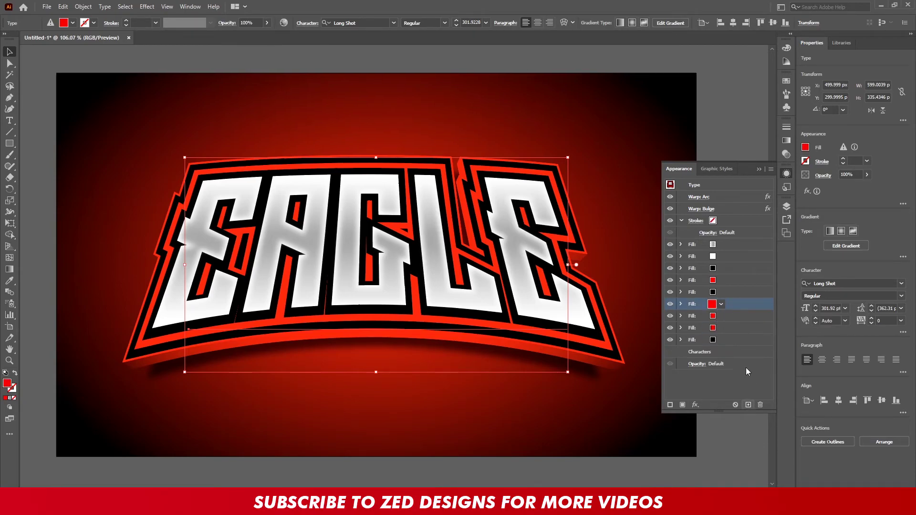
{"action": "left_click", "coordinate": [748, 404]}
{"action": "left_click", "coordinate": [695, 404]}
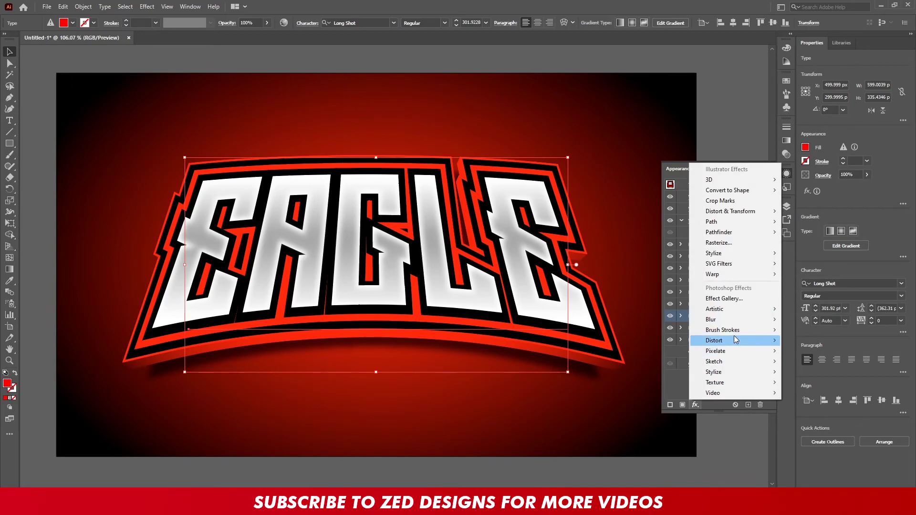
{"action": "mouse_move", "coordinate": [730, 253]}
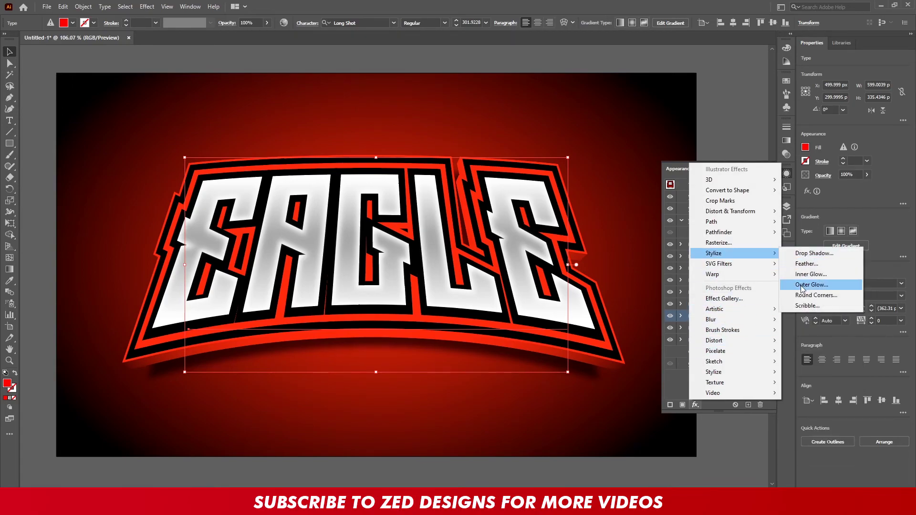
{"action": "left_click", "coordinate": [802, 286]}
{"action": "left_click", "coordinate": [651, 219]}
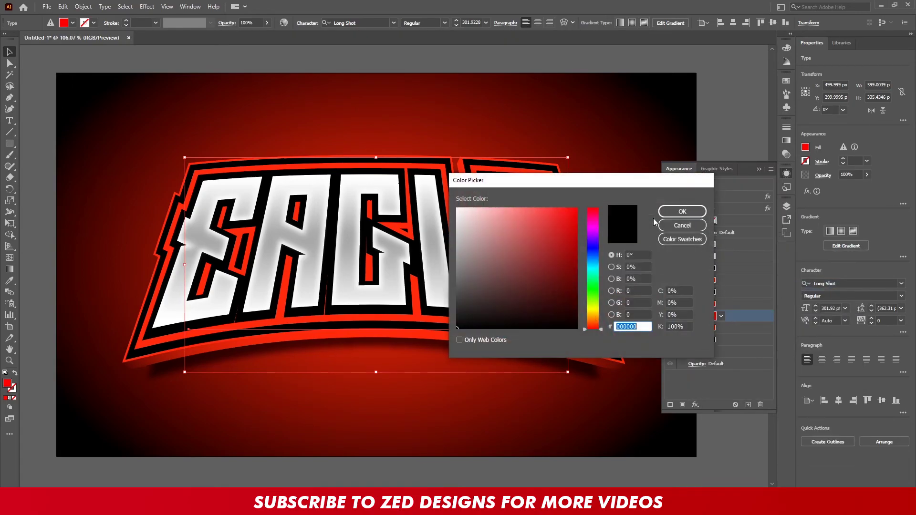
{"action": "type", "text": "ff0000"}
{"action": "left_click", "coordinate": [681, 213]}
{"action": "double_click", "coordinate": [623, 232]}
{"action": "type", "text": "100"}
{"action": "key", "text": "Tab"}
{"action": "type", "text": "5"}
{"action": "left_click", "coordinate": [642, 269]}
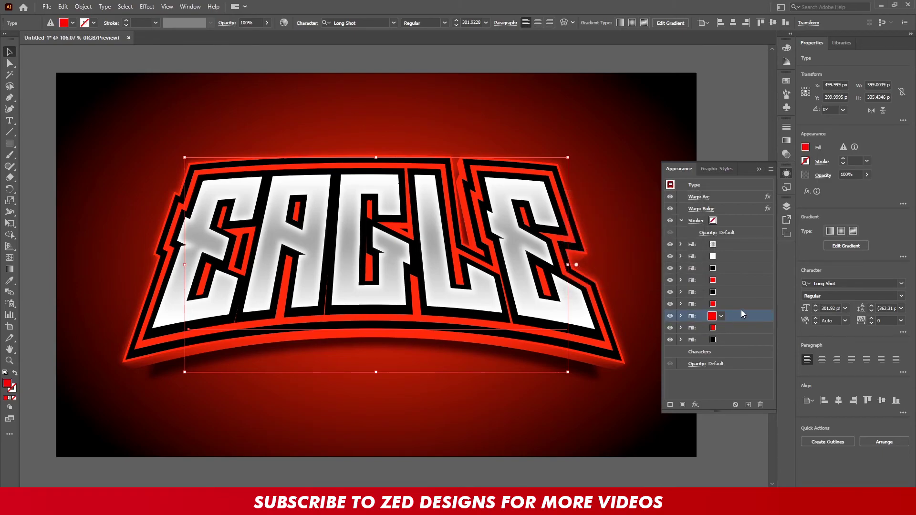
- Duplicate the glowing fill and widen its glow blur to 10 px
{"action": "left_click", "coordinate": [748, 405]}
{"action": "left_click", "coordinate": [682, 317]}
{"action": "left_click", "coordinate": [717, 354]}
{"action": "key", "text": "Tab"}
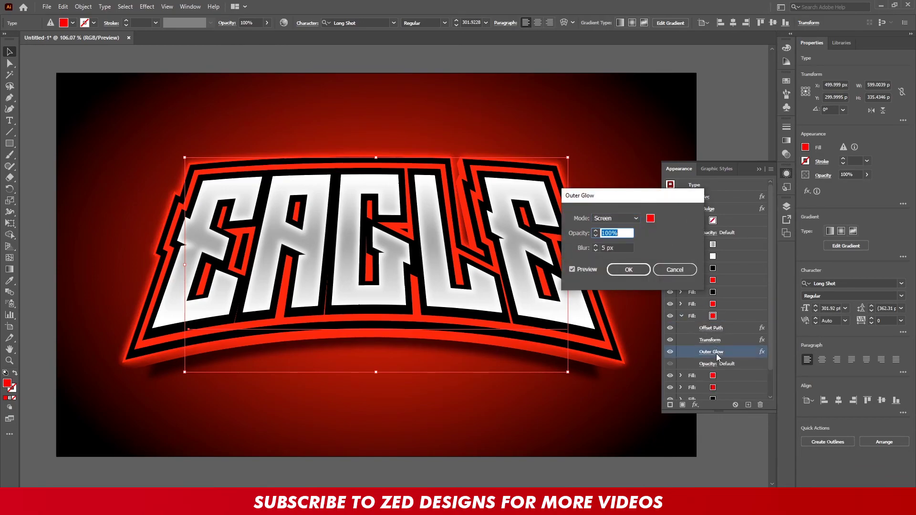
{"action": "key", "text": "Tab"}
{"action": "type", "text": "10"}
{"action": "key", "text": "Tab"}
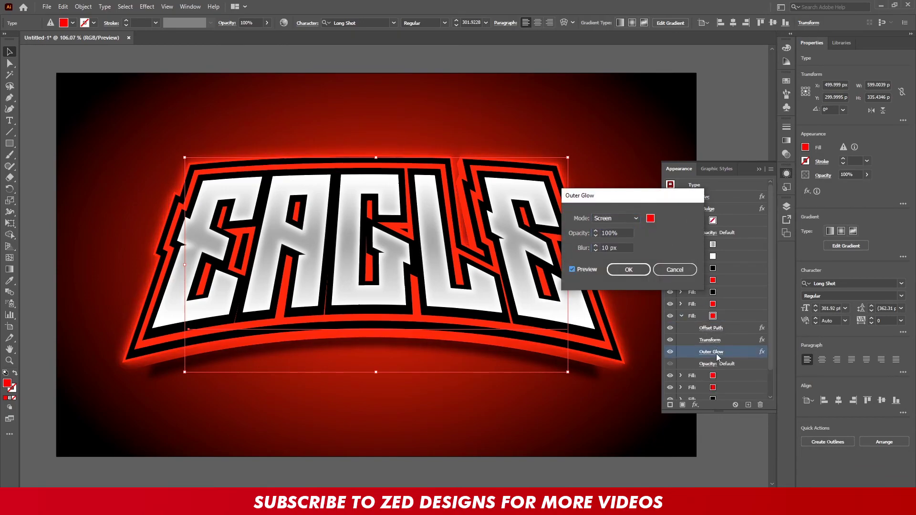
{"action": "left_click", "coordinate": [628, 270]}
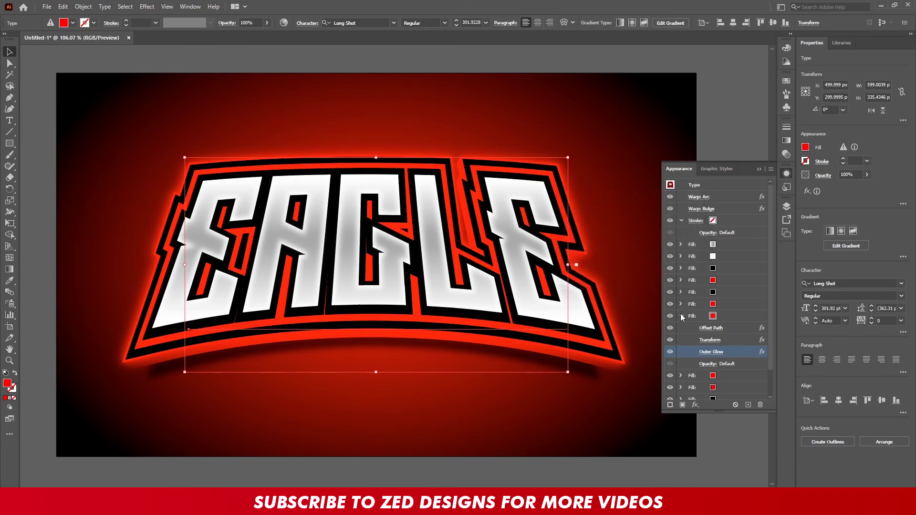
{"action": "left_click", "coordinate": [681, 316]}
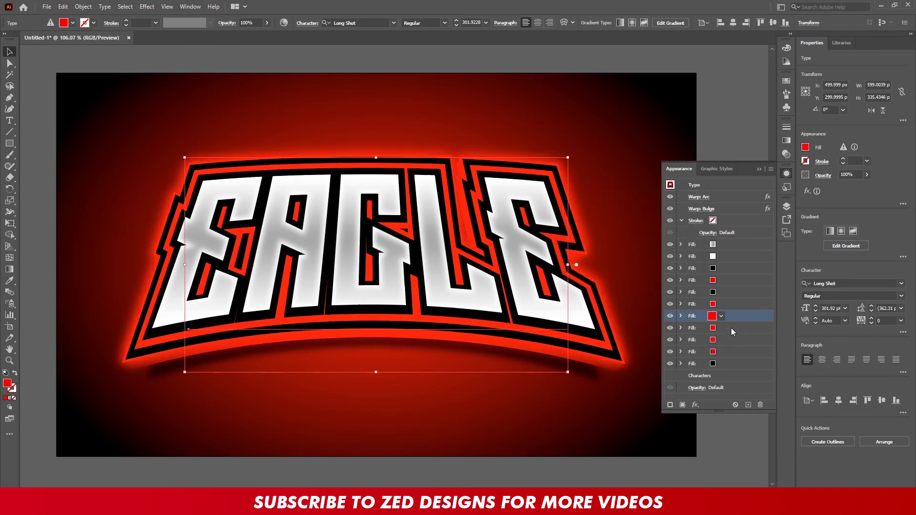
- Raise the Outer Glow blur on the next red fill of EAGLE to 15 px
{"action": "left_click", "coordinate": [681, 327]}
{"action": "left_click", "coordinate": [711, 364]}
{"action": "key", "text": "Tab"}
{"action": "type", "text": "15"}
{"action": "key", "text": "Tab"}
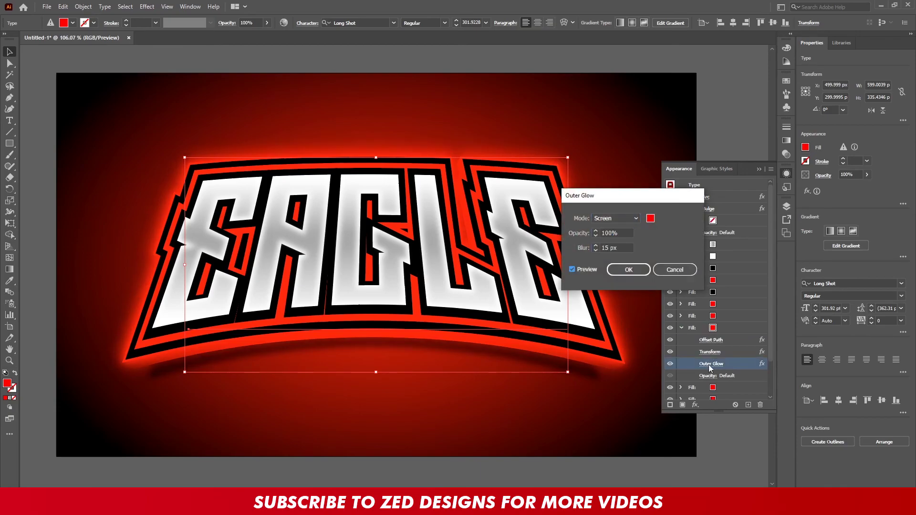